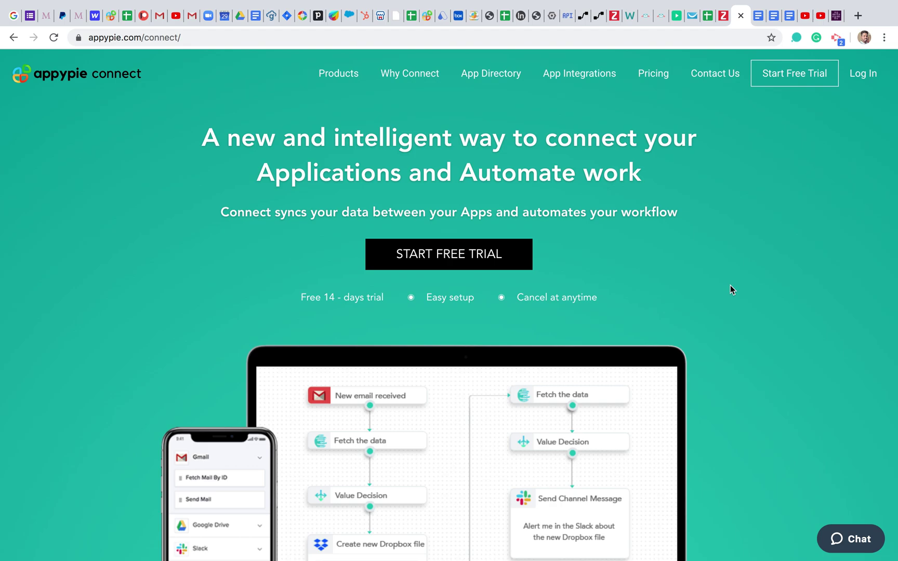
Step: Open the App Directory from the top navigation
scroll(646, 358, down, 10)
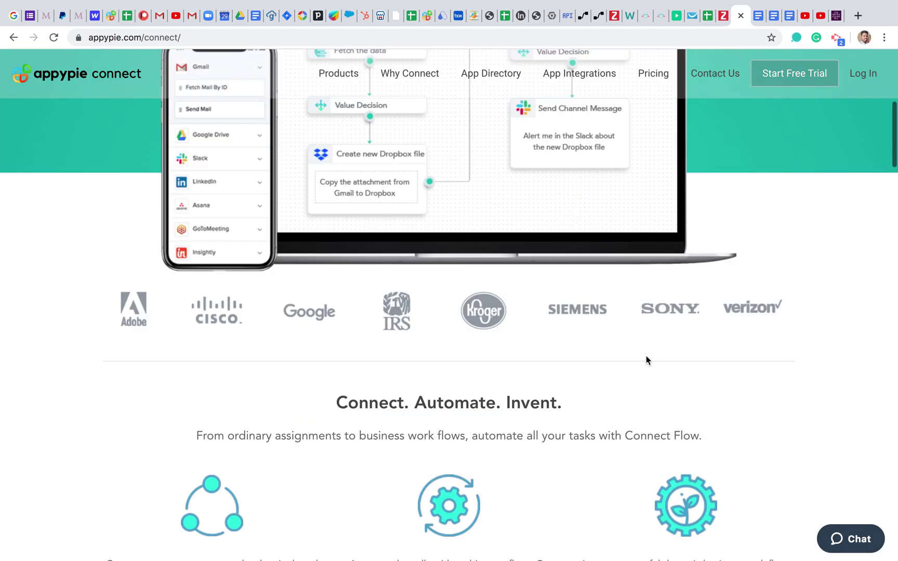
scroll(646, 356, up, 5)
scroll(646, 360, up, 10)
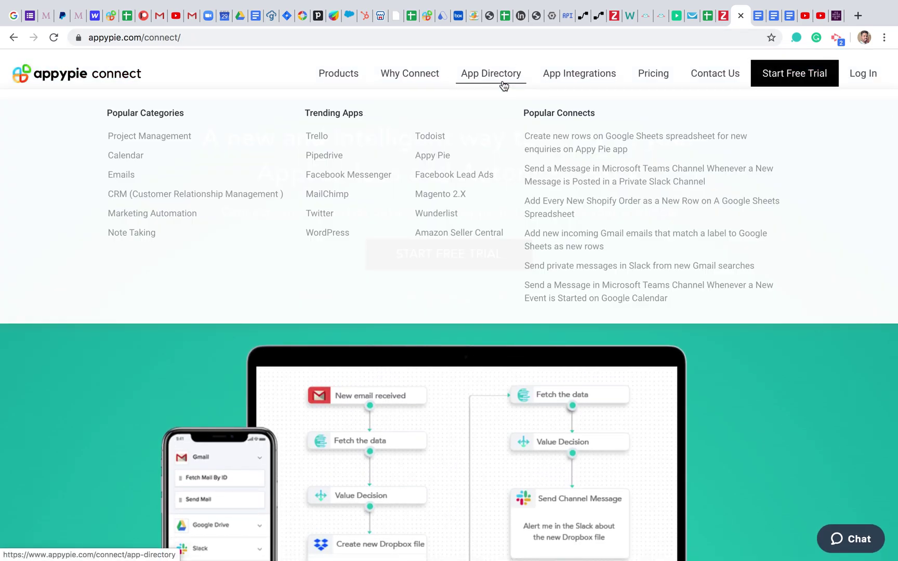
click(503, 83)
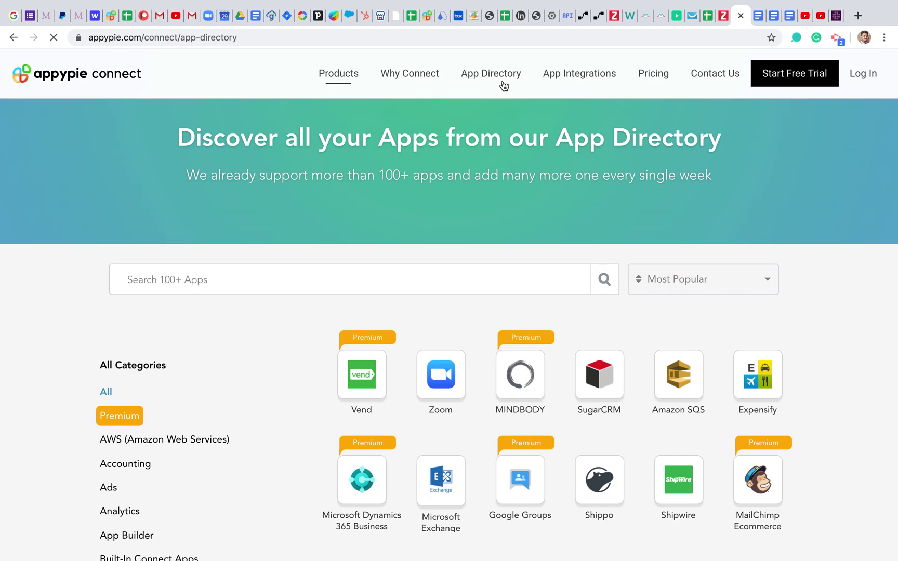
Step: Scroll through the grid of 100+ supported apps and return to the top
scroll(343, 449, down, 7)
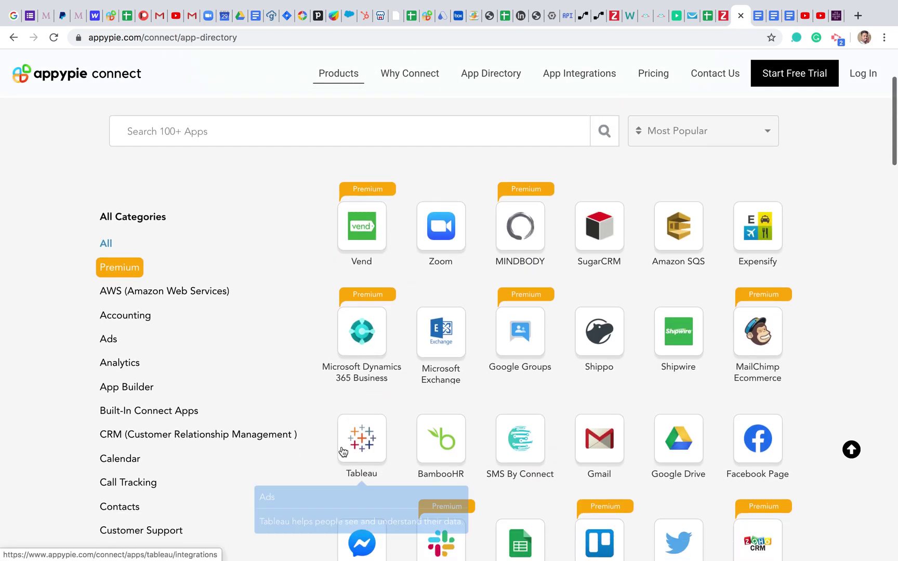
scroll(341, 450, down, 5)
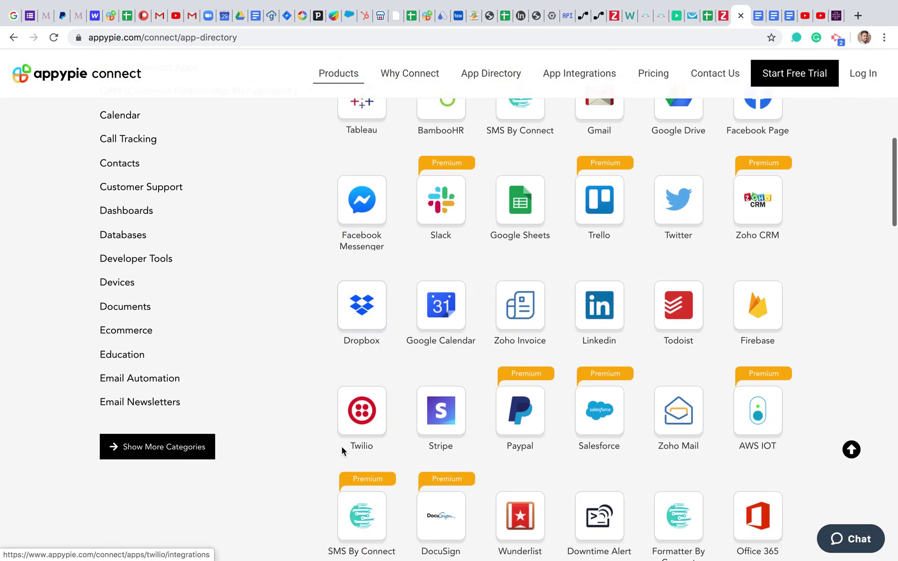
scroll(341, 450, down, 5)
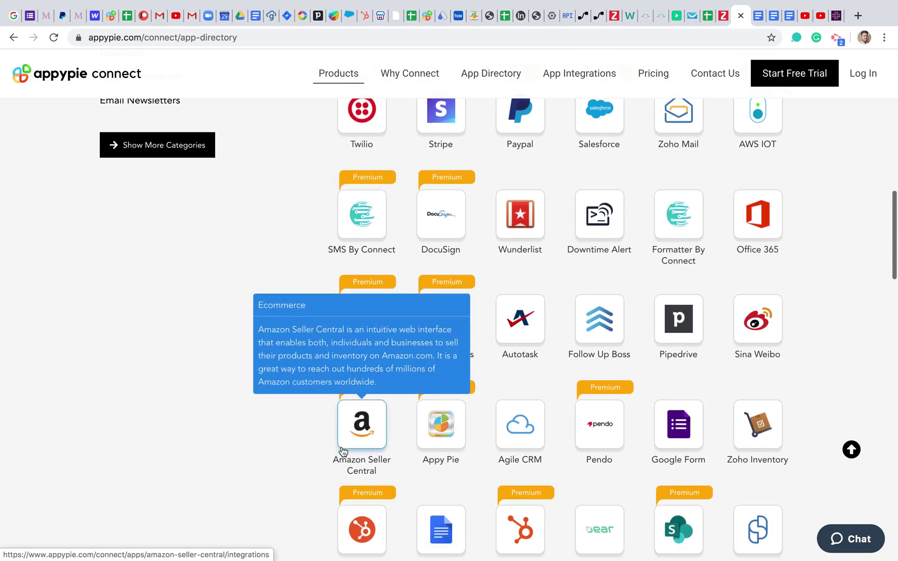
scroll(342, 446, down, 1)
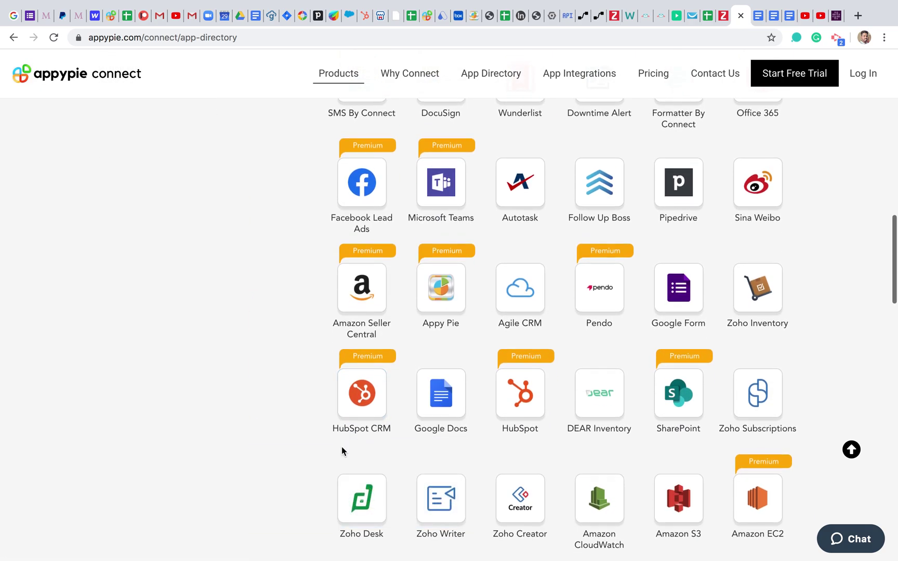
scroll(341, 446, down, 1)
scroll(341, 447, up, 5)
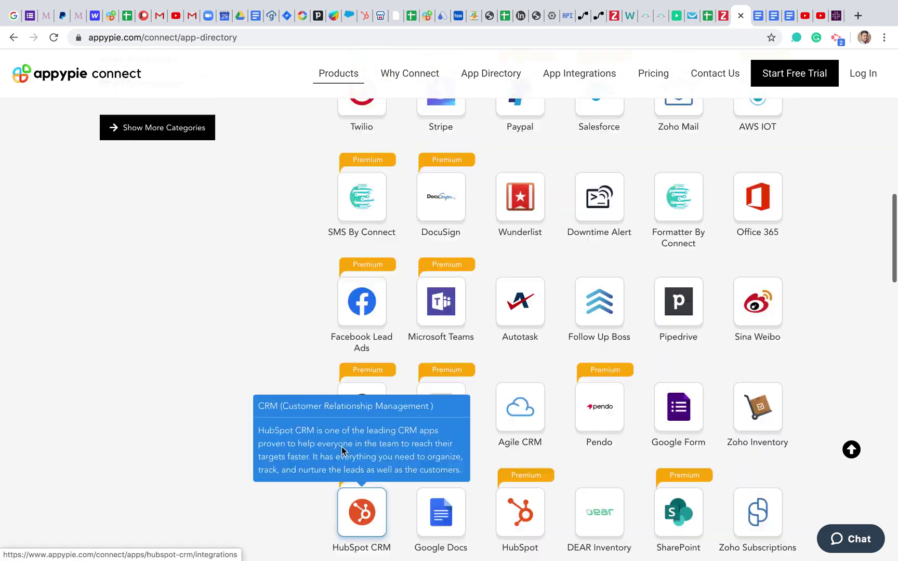
scroll(343, 451, up, 4)
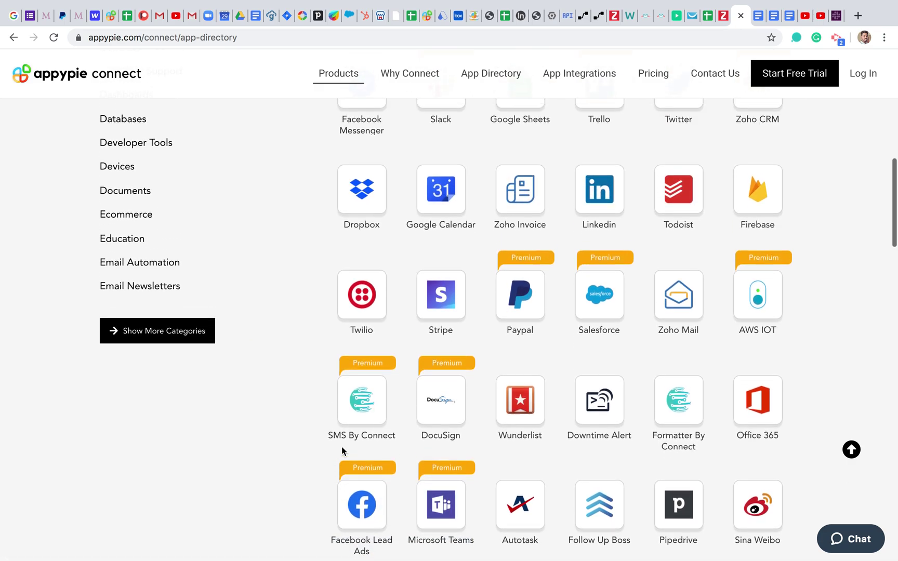
scroll(342, 450, up, 3)
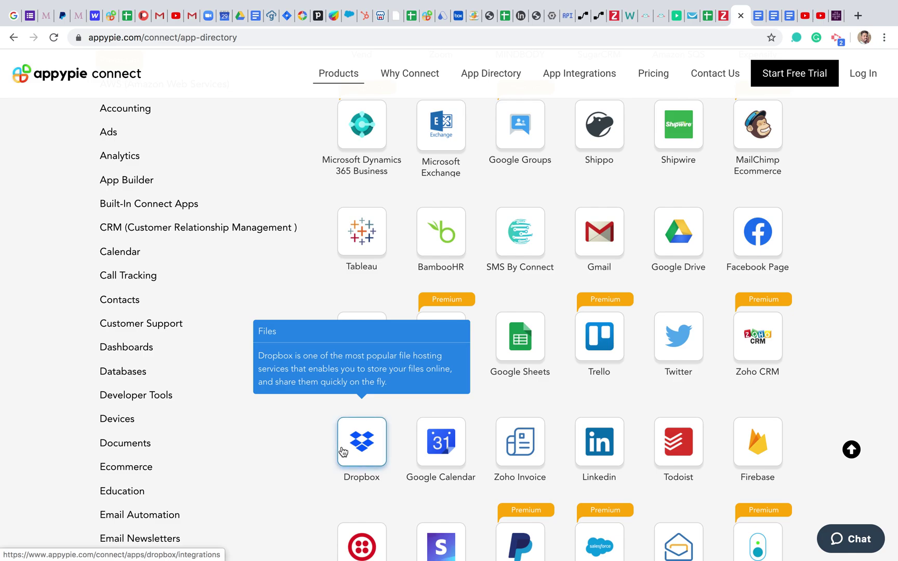
scroll(342, 446, up, 2)
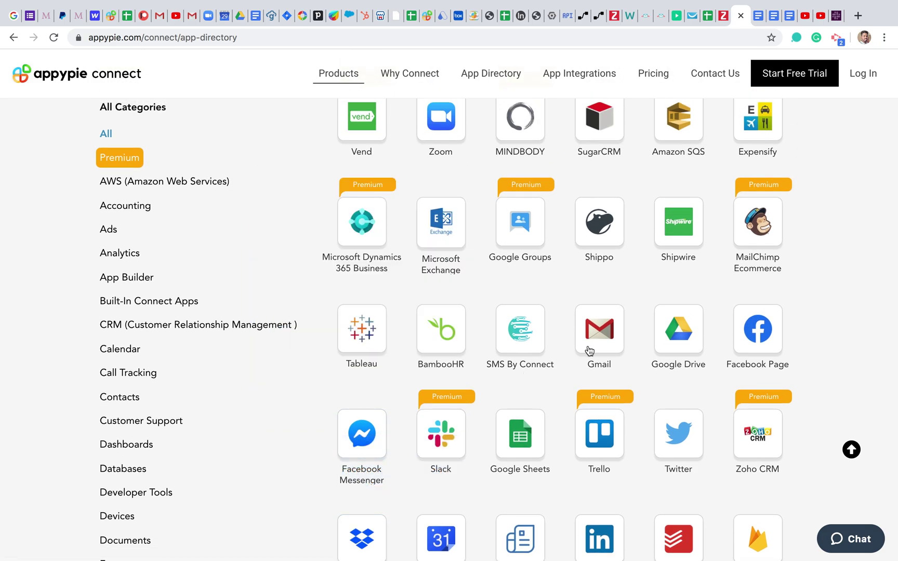
scroll(627, 328, up, 2)
scroll(627, 328, down, 10)
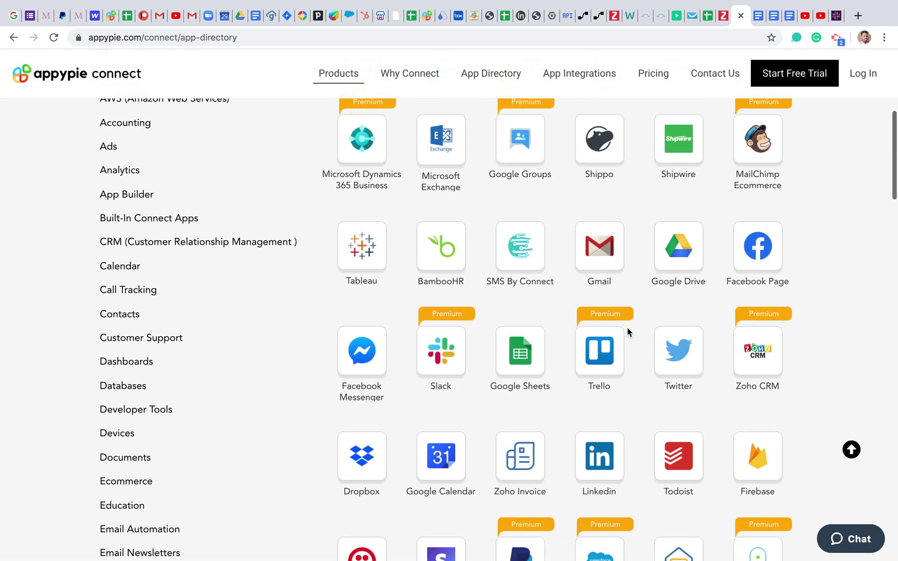
scroll(627, 328, down, 10)
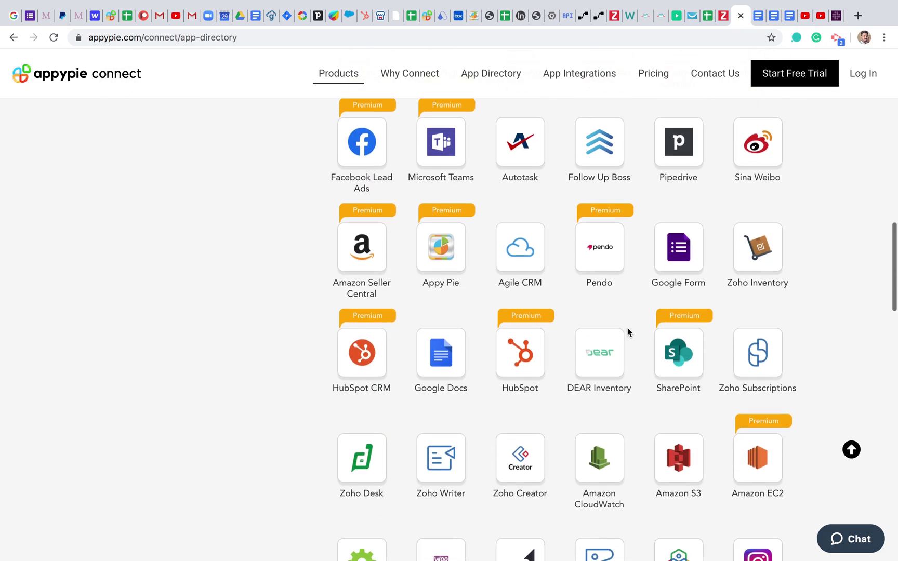
scroll(627, 327, up, 10)
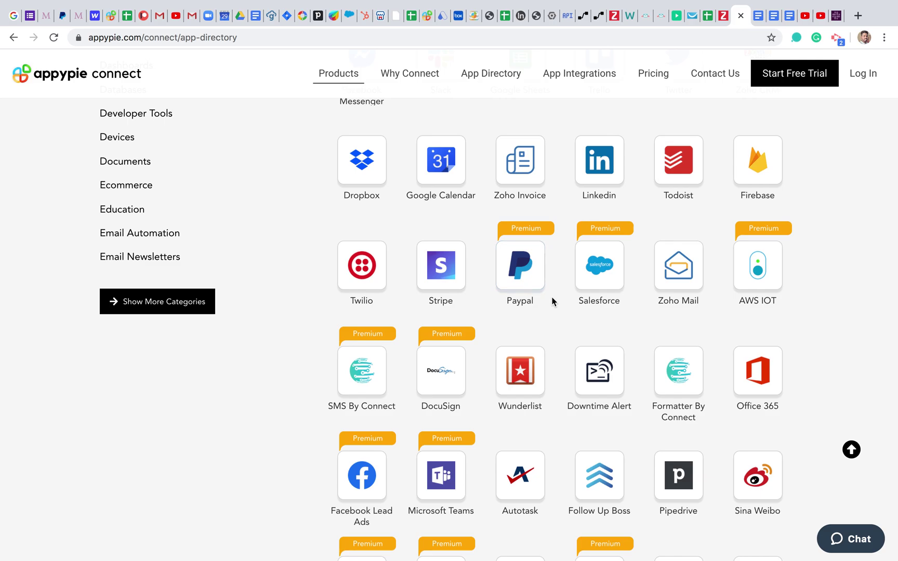
scroll(551, 301, up, 10)
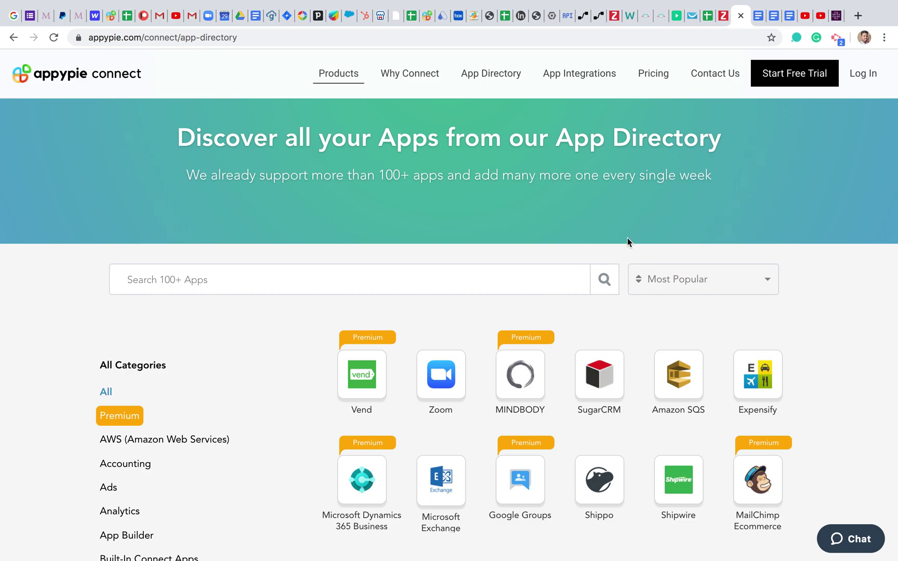
Step: Log in with the account's e-mail address and password
click(861, 79)
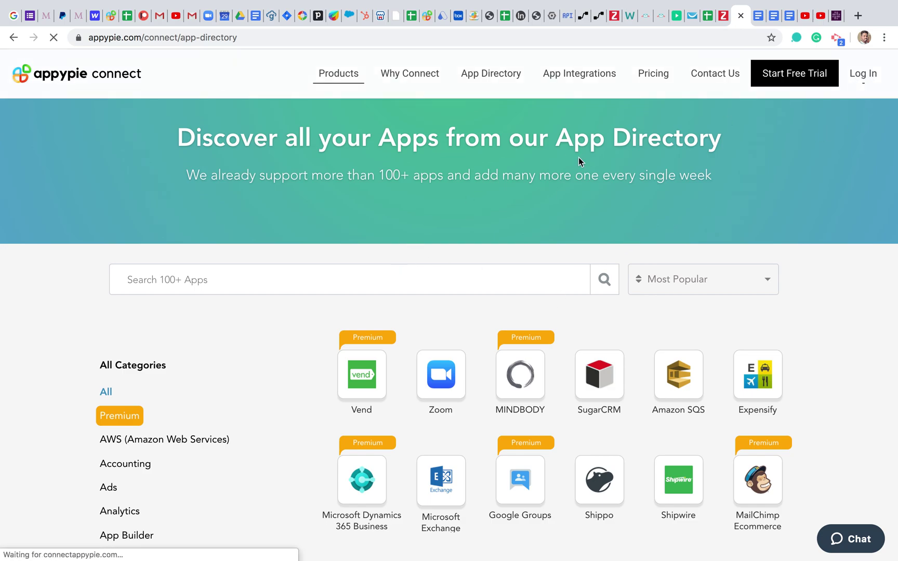
text(pwa)
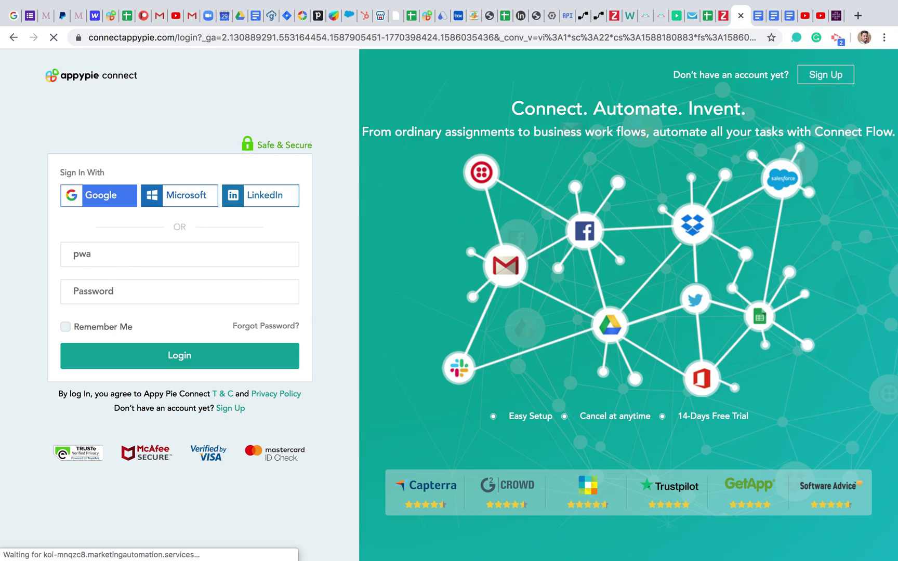
key(super+a)
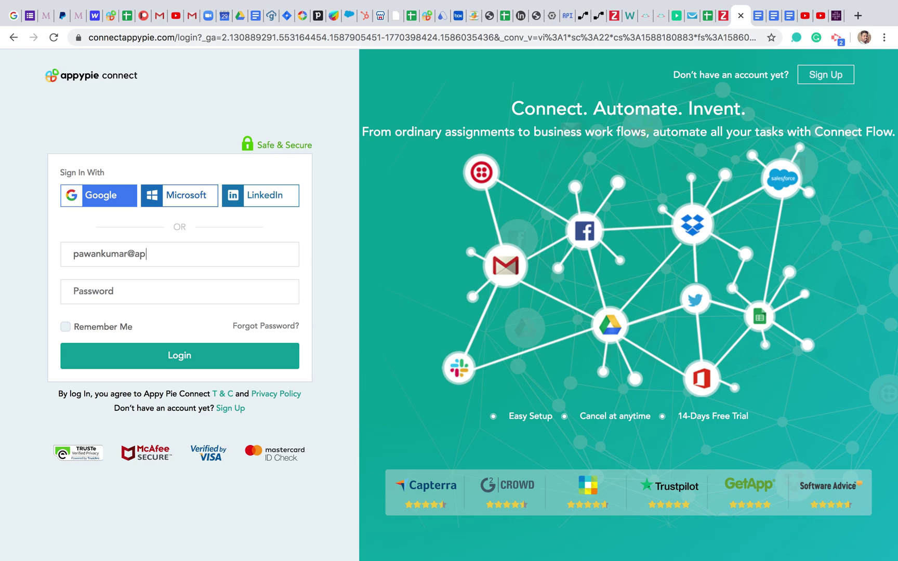
click(109, 298)
text(••••)
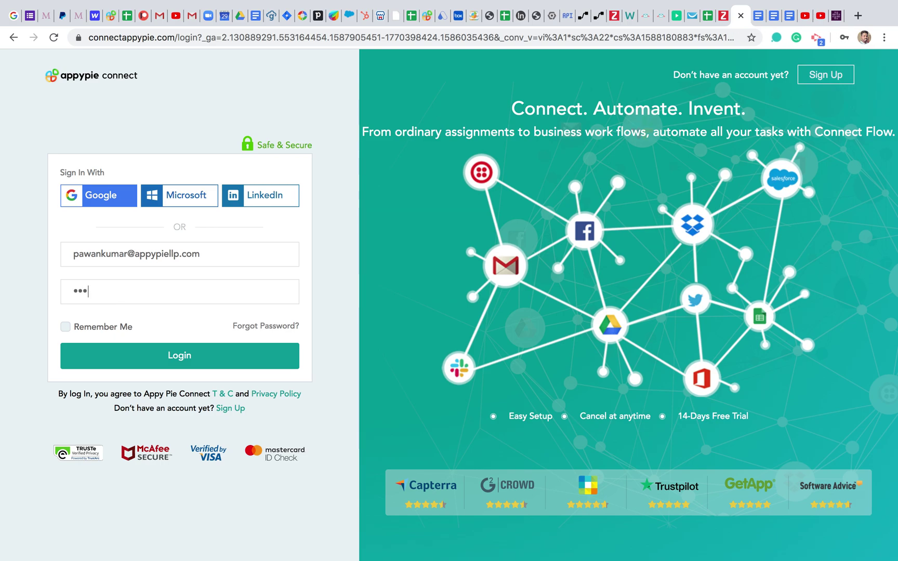
text(••••••)
click(113, 358)
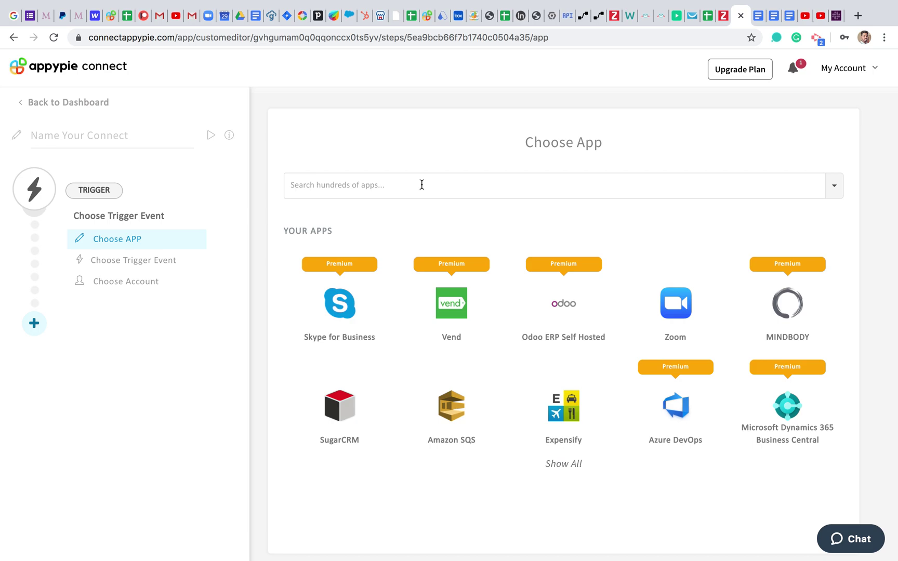
Step: Select the Name Your Connect field on the Choose App step
click(117, 137)
Step: Enter 'Youtube New Video And Notify In Slack' as the connect name, correcting typos along the way
text(Youtube)
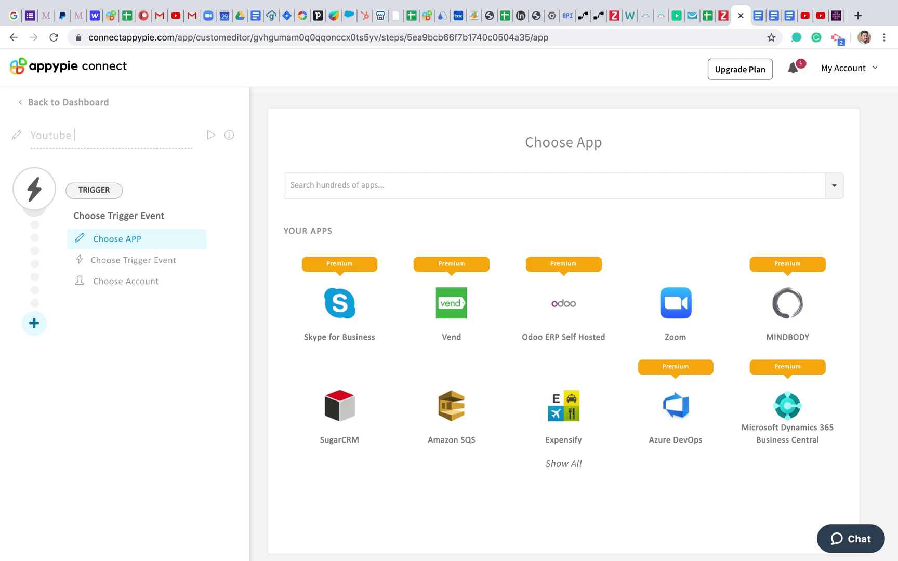
text( New Video)
text(Add)
key(BackSpace)
key(BackSpace)
key(BackSpace)
text(And)
key(BackSpace)
key(BackSpace)
key(BackSpace)
text(And)
key(BackSpace)
key(BackSpace)
text(And Nofitify)
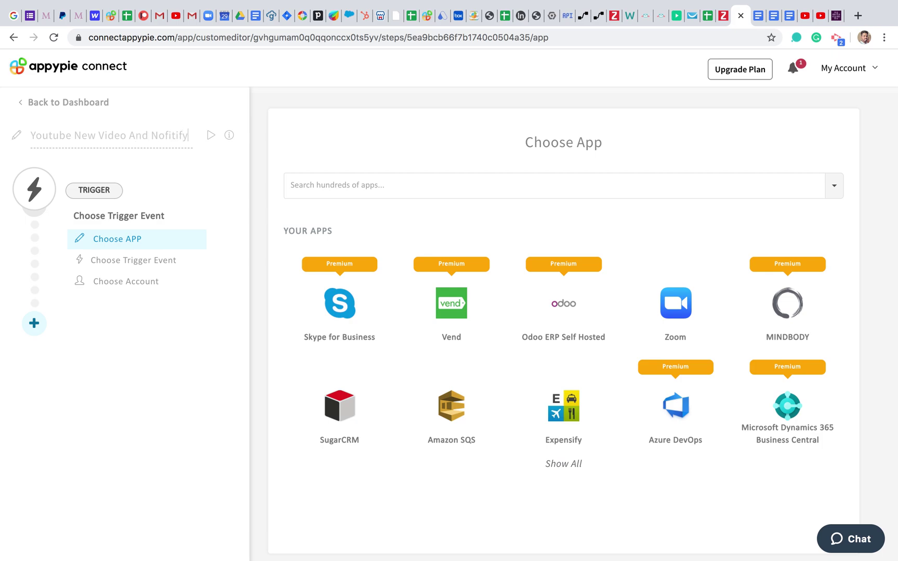
key(BackSpace)
key(BackSpace)
text(ify In Slack)
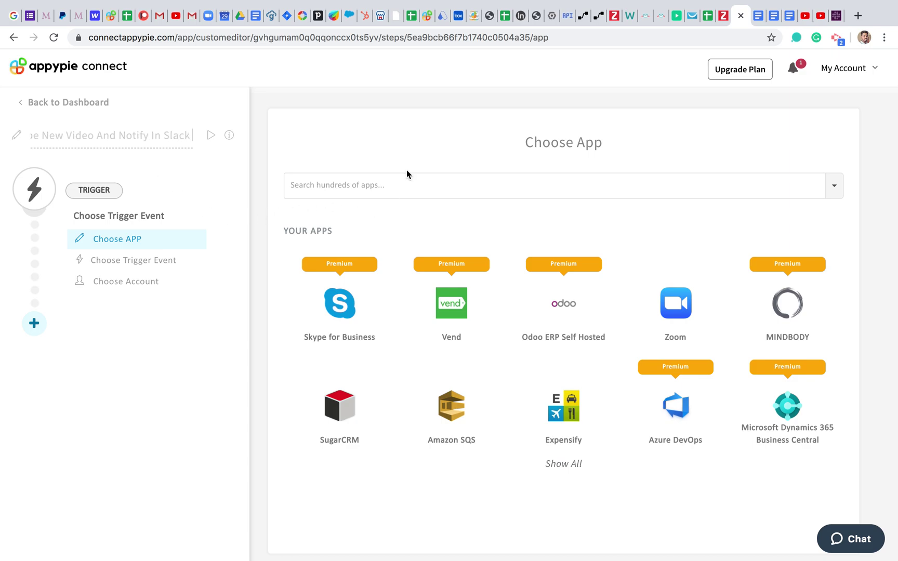
click(393, 178)
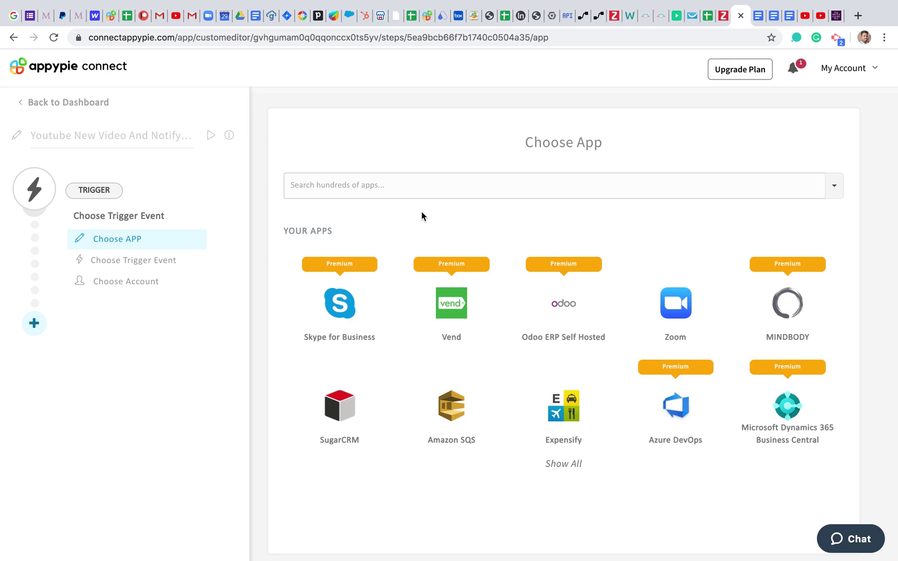
Step: Search 'You', pick YouTube and set its trigger event to New Video In Channel
text(You)
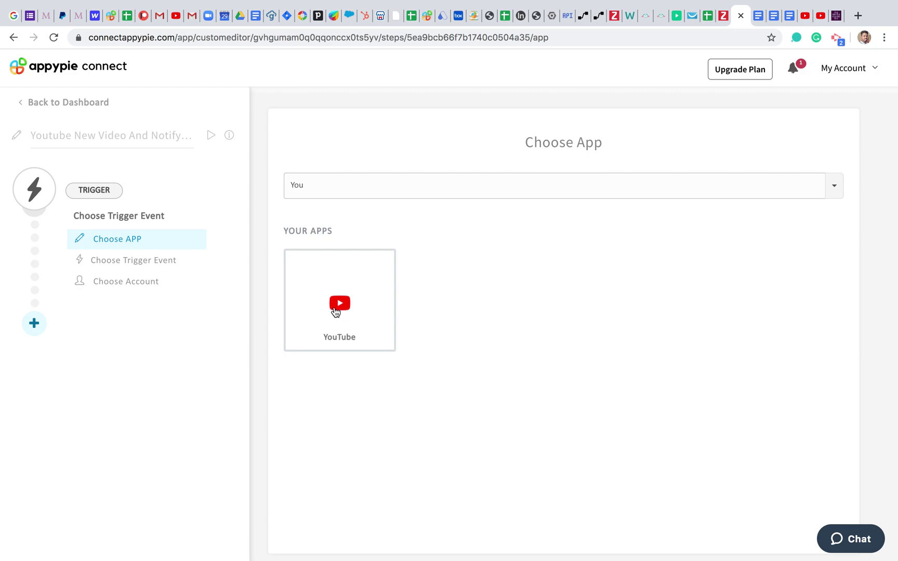
click(339, 310)
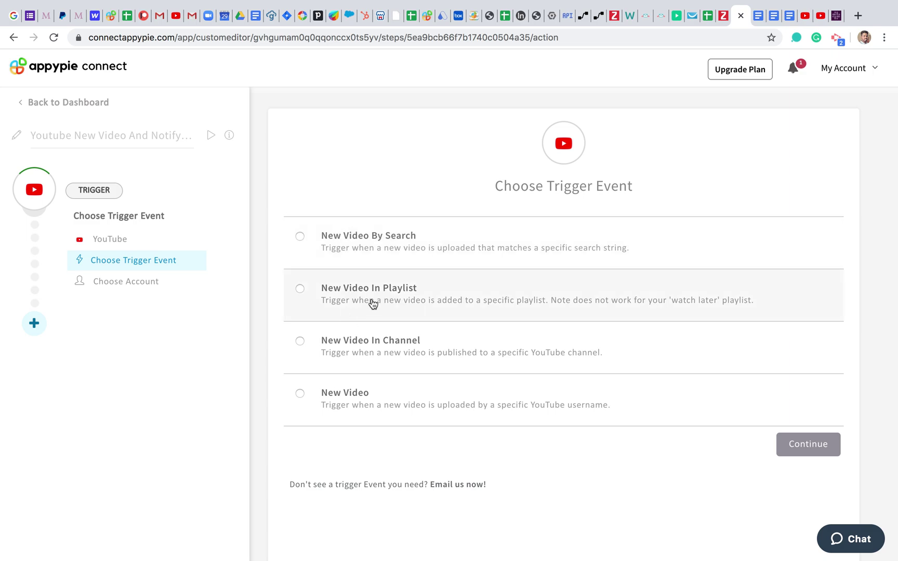
click(364, 346)
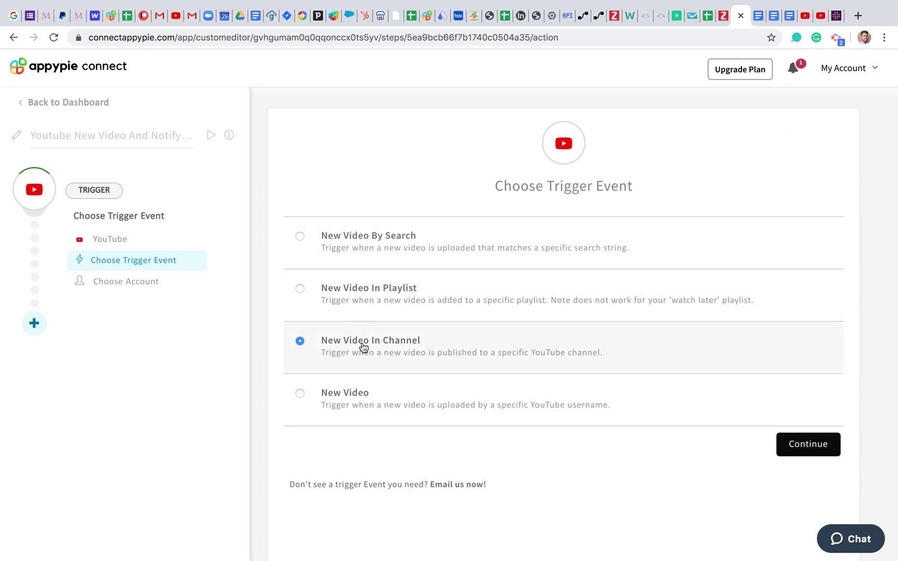
click(812, 451)
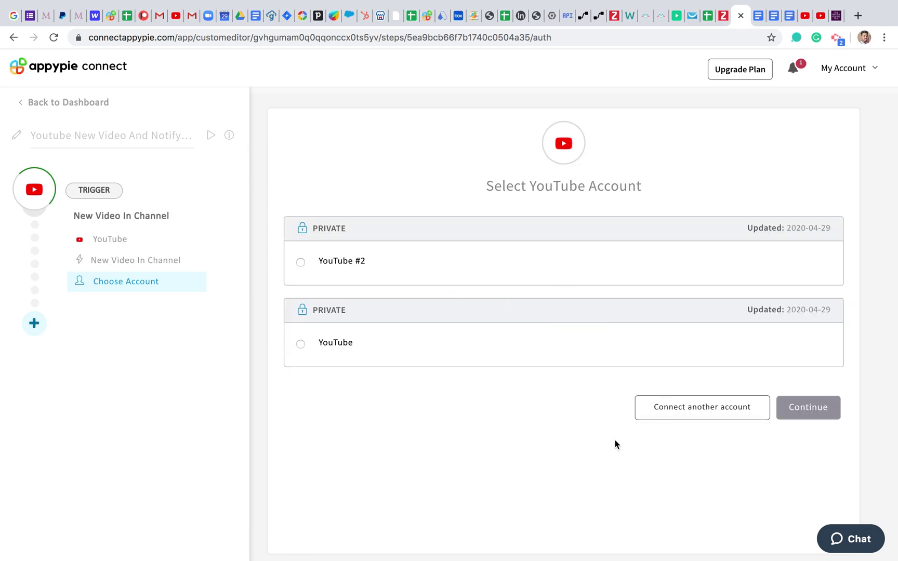
scroll(616, 440, down, 1)
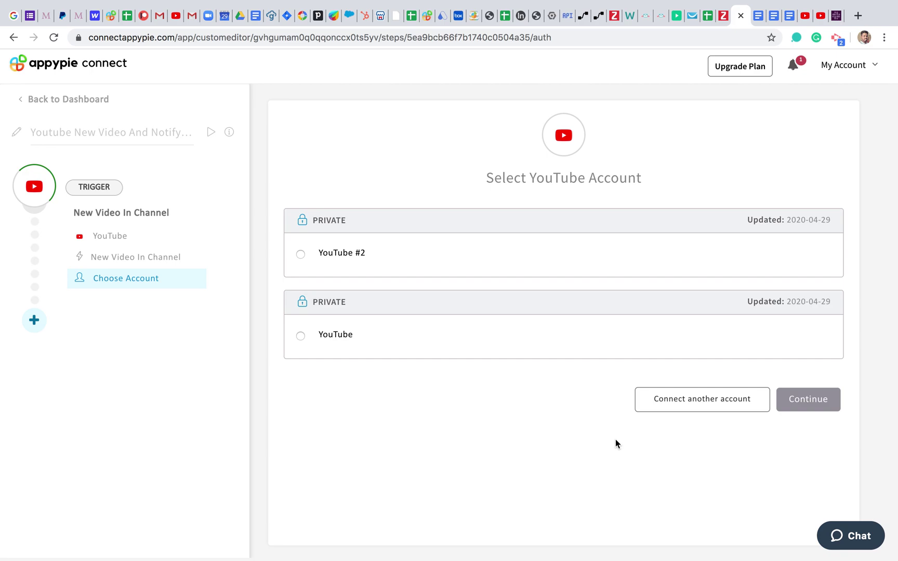
scroll(615, 440, up, 1)
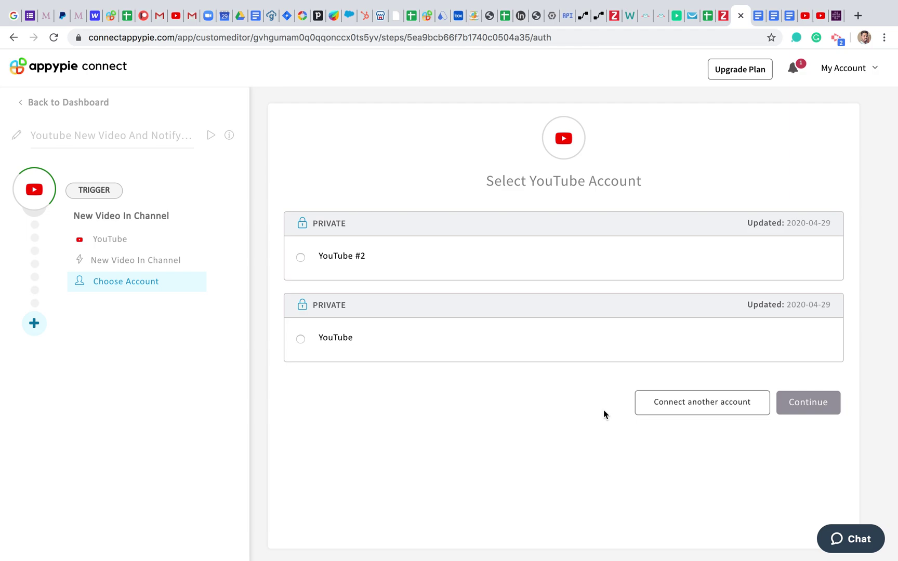
Step: Connect another Google account, bypassing the unverified-app warning, and allow YouTube access as YouTube #3
click(723, 411)
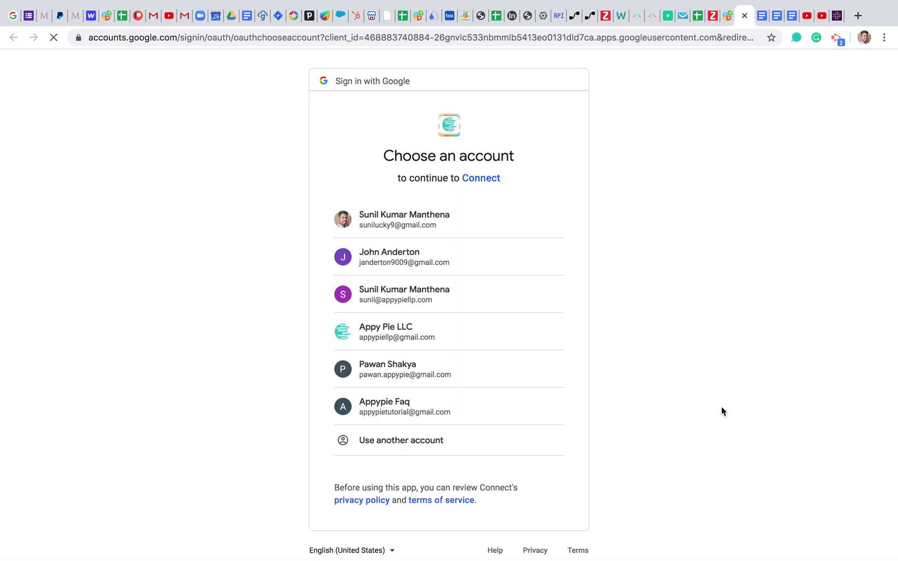
scroll(517, 374, down, 1)
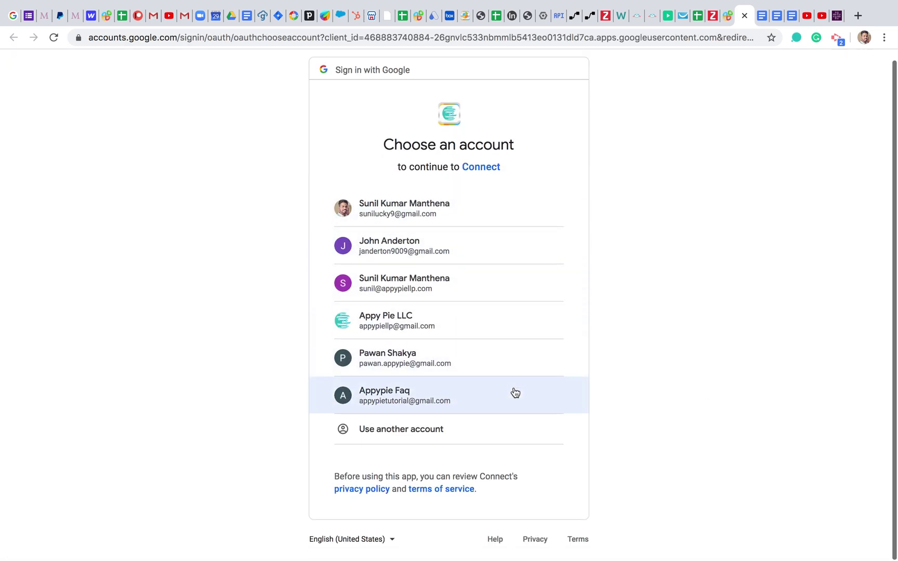
click(461, 405)
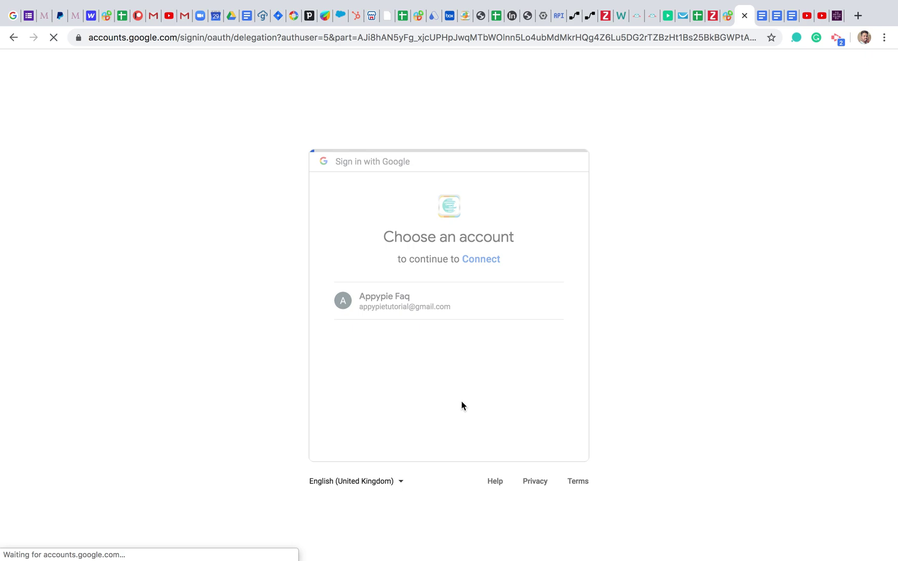
click(296, 286)
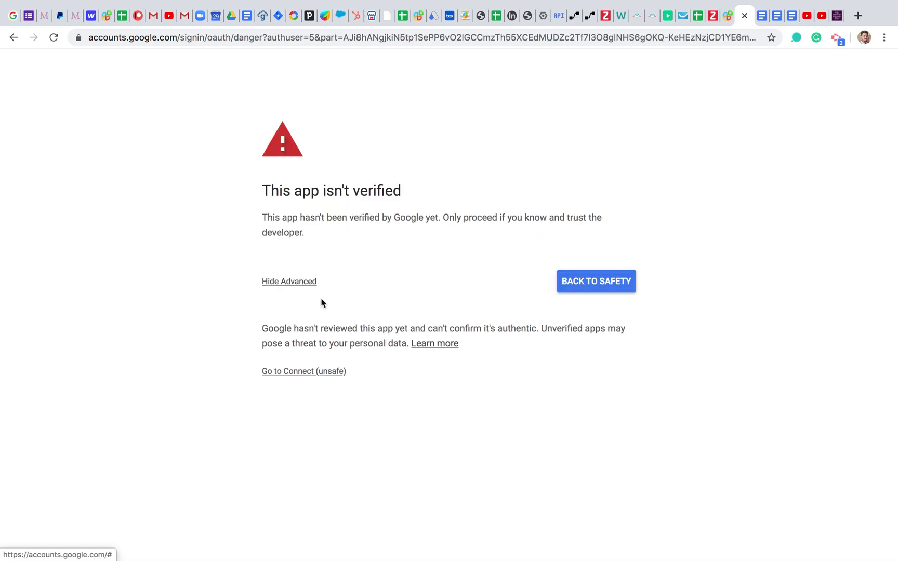
click(318, 371)
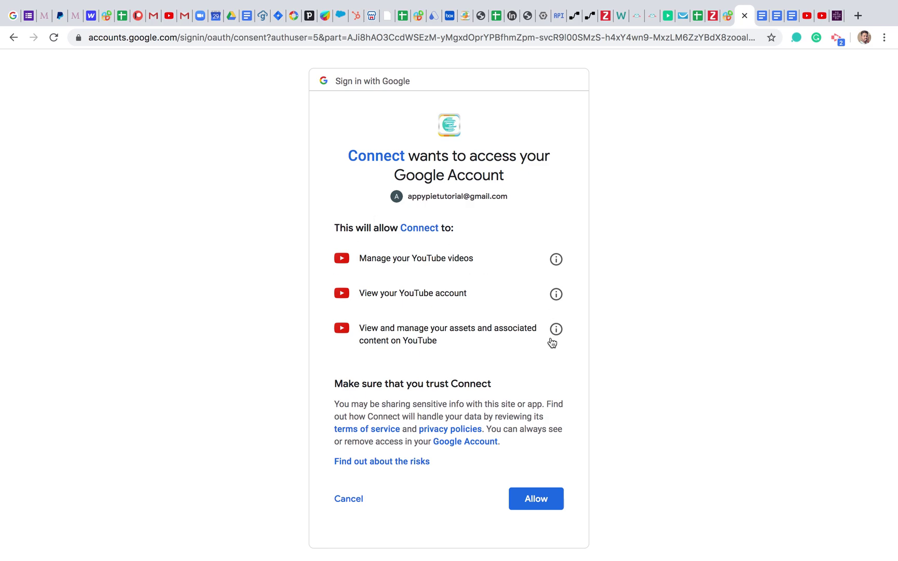
scroll(527, 423, down, 1)
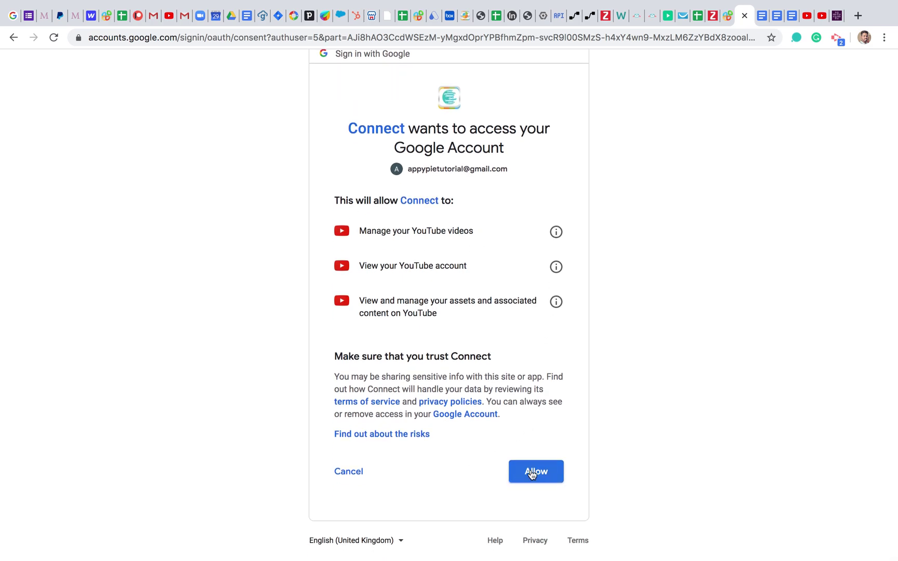
click(530, 472)
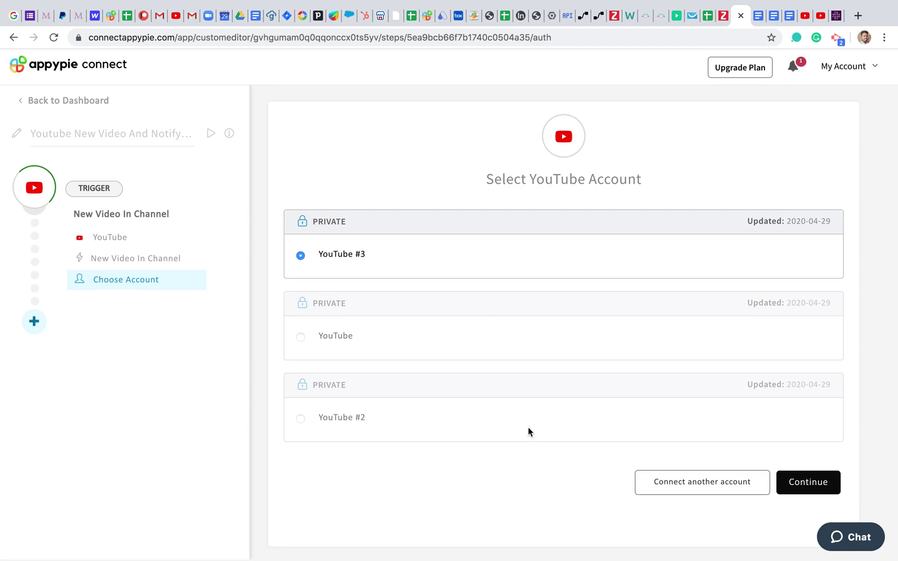
Step: Confirm YouTube #3 as the trigger account and switch to the YouTube settings tab
click(807, 484)
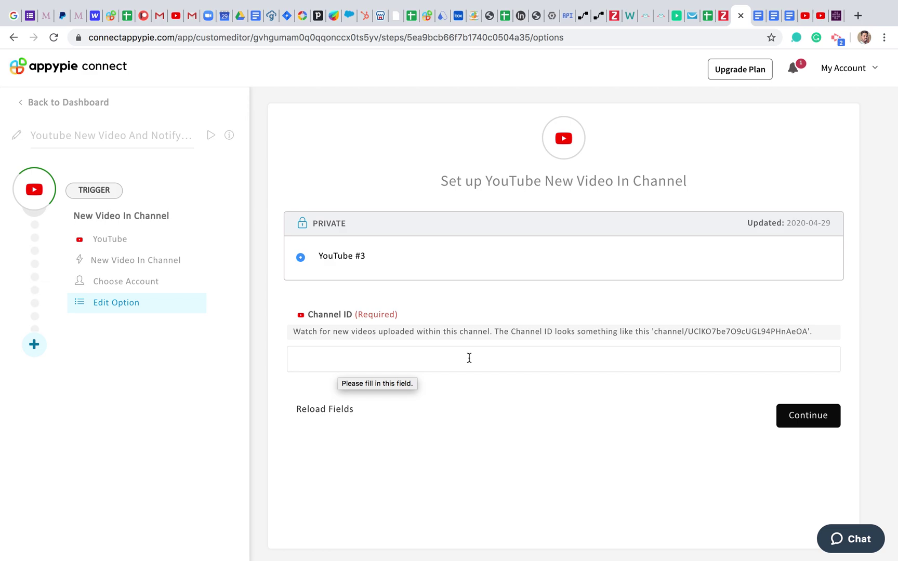
click(799, 21)
Step: Copy the YouTube channel ID, paste it into the Channel ID field and continue
click(531, 320)
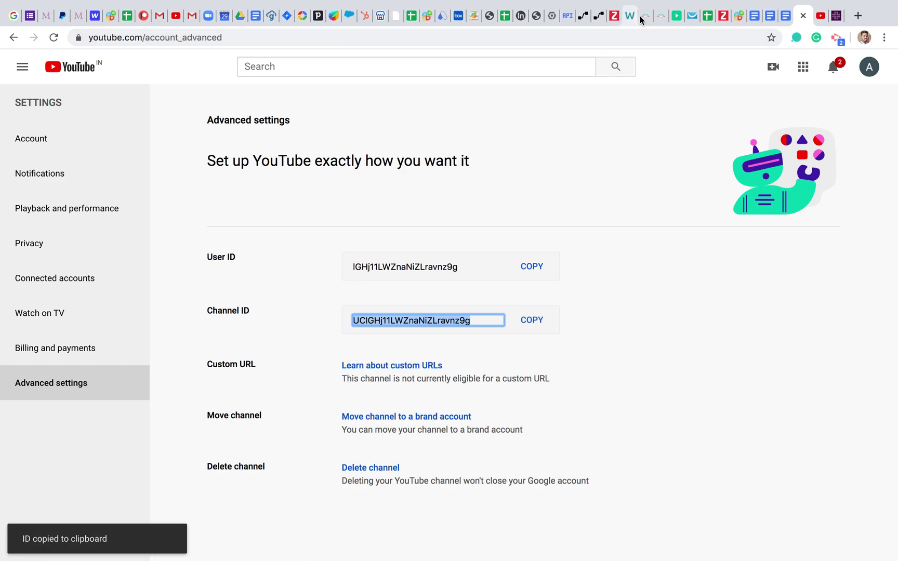
click(736, 17)
click(354, 360)
key(super+v)
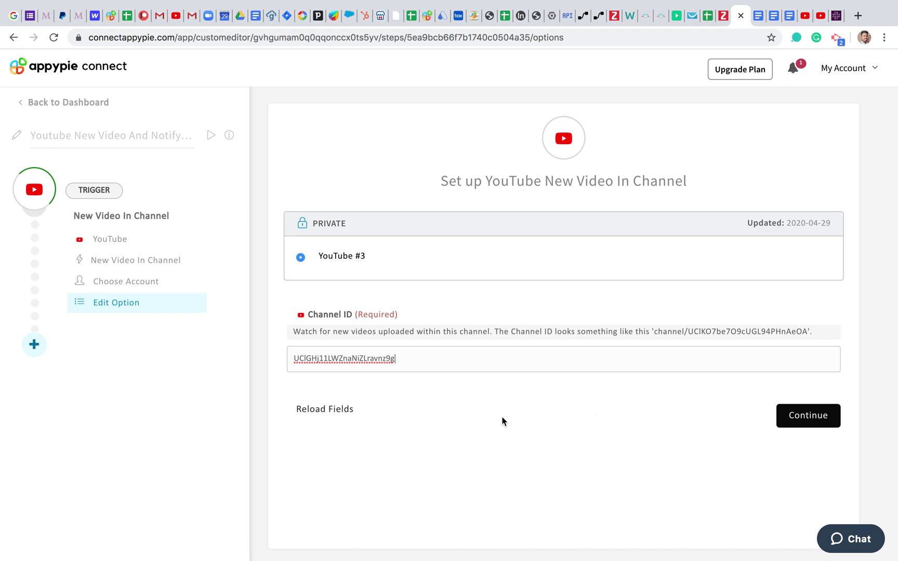
click(808, 419)
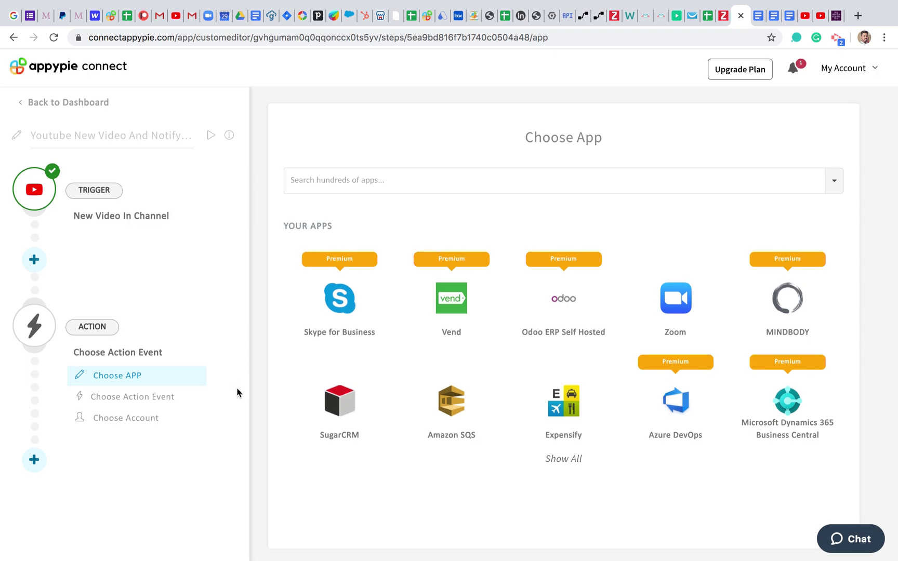
Step: Search for 'Slack' and choose Slack as the action app
click(394, 185)
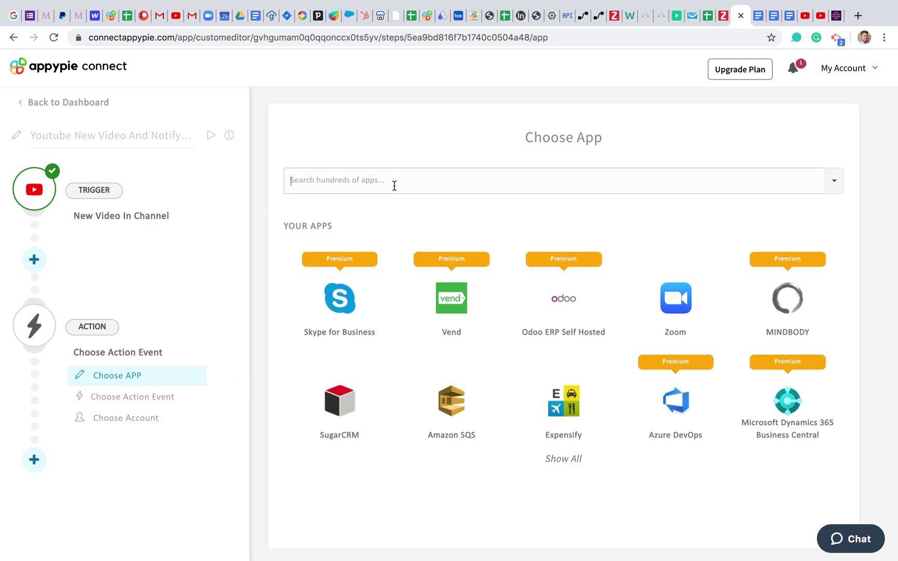
text(Slak)
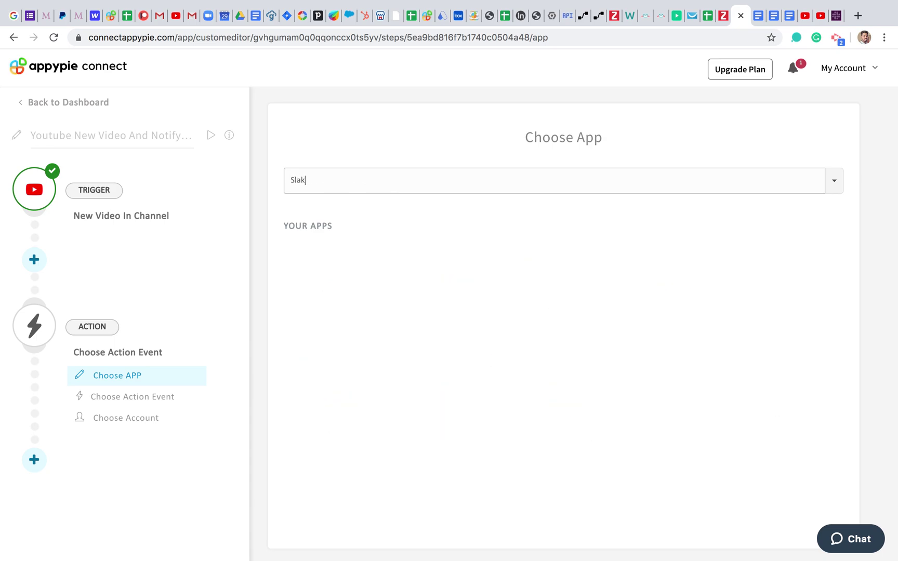
key(BackSpace)
key(BackSpace)
text(ac)
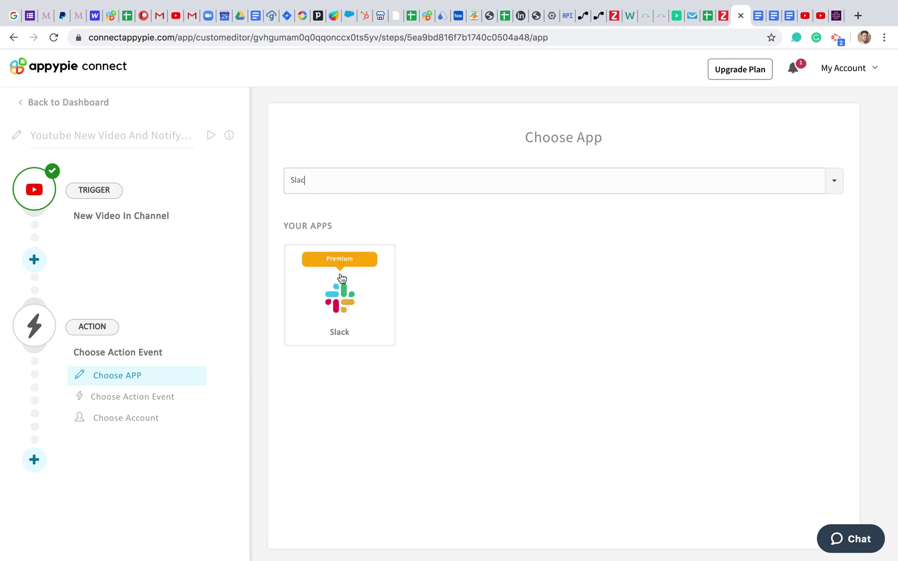
click(340, 298)
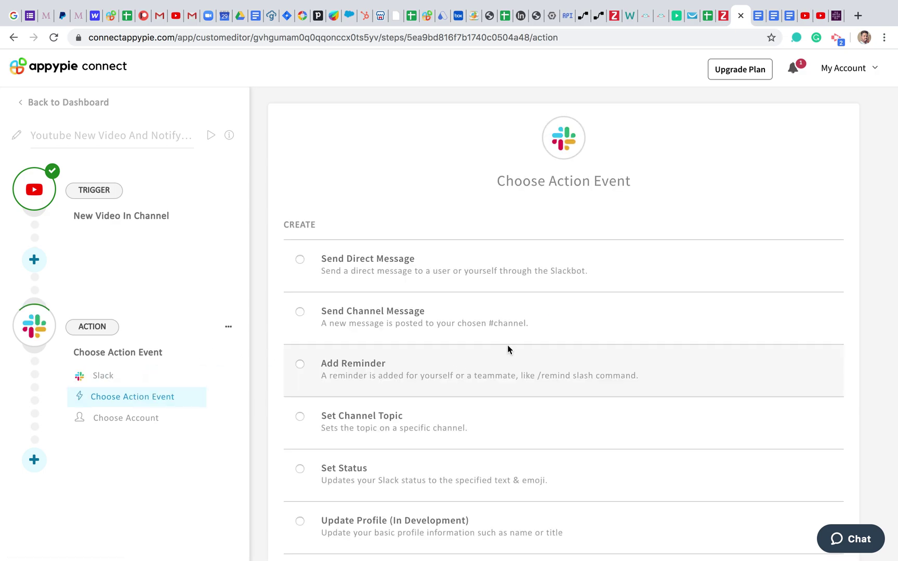
Step: Show more Slack actions, select Send Channel Message and continue
scroll(415, 362, down, 1)
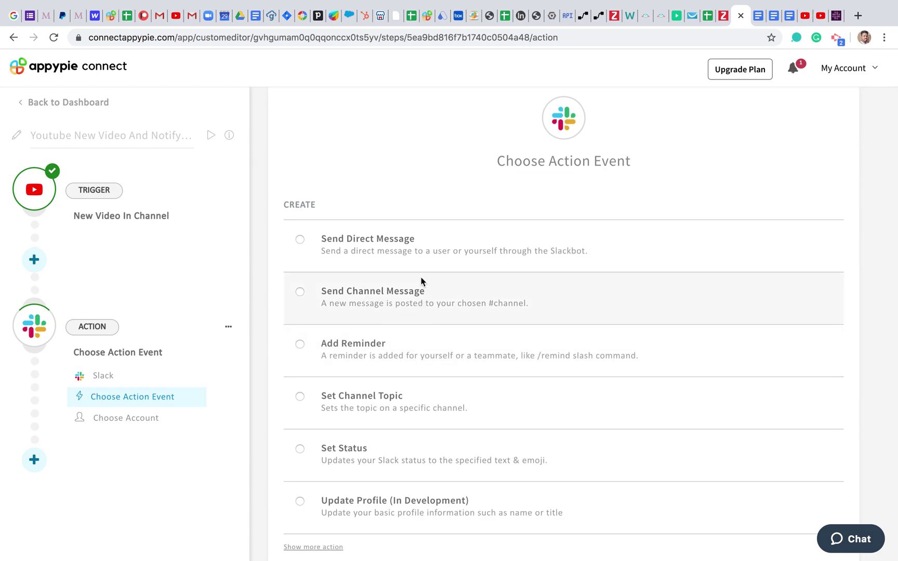
scroll(406, 374, down, 5)
scroll(363, 249, up, 3)
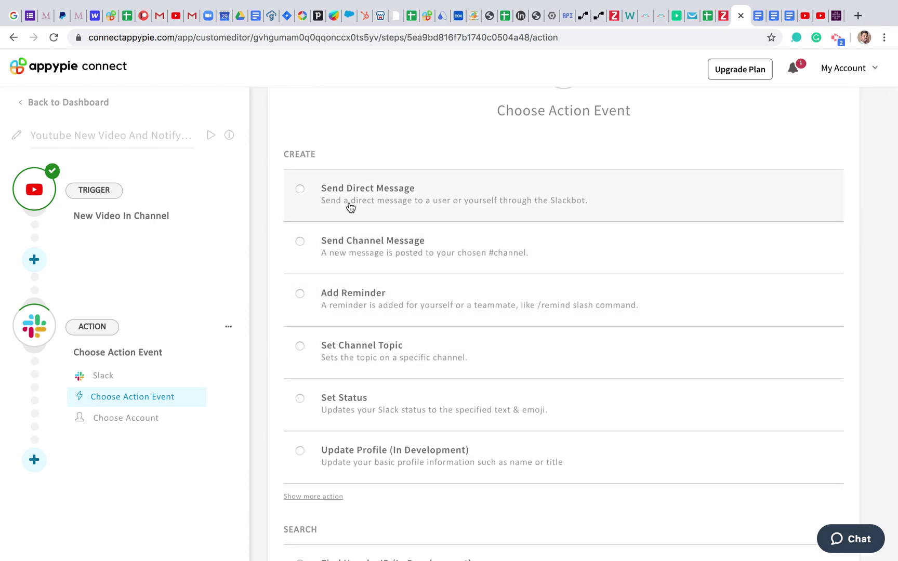
scroll(425, 343, down, 2)
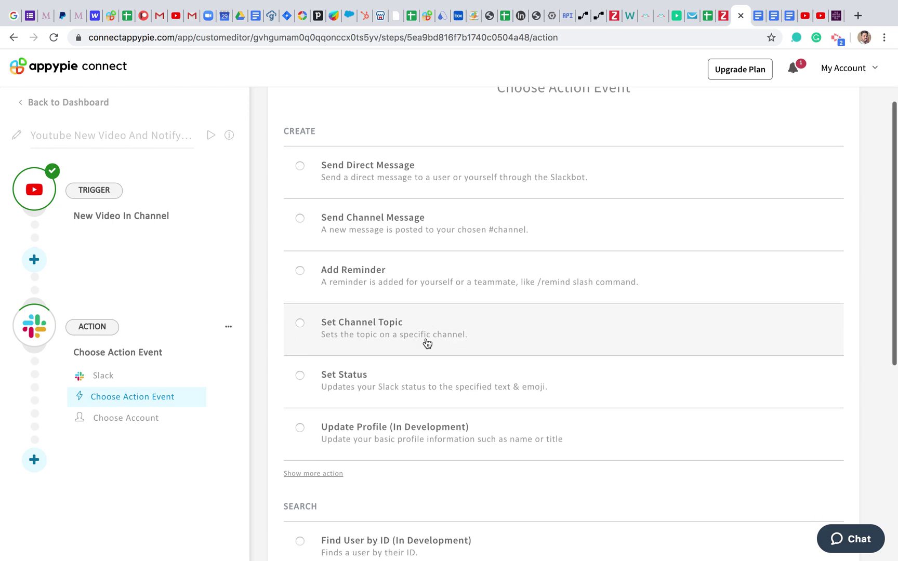
scroll(420, 416, down, 6)
scroll(411, 467, down, 5)
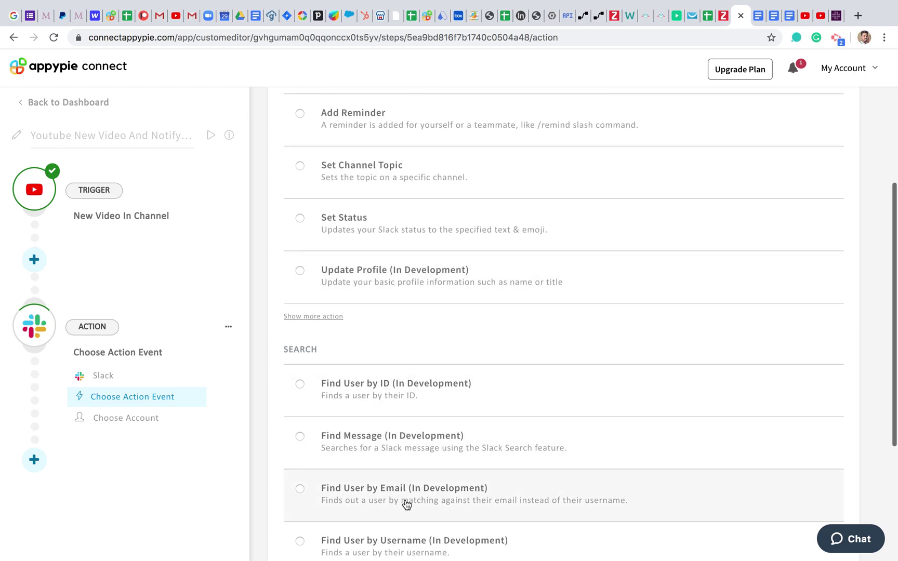
click(312, 213)
scroll(424, 373, up, 5)
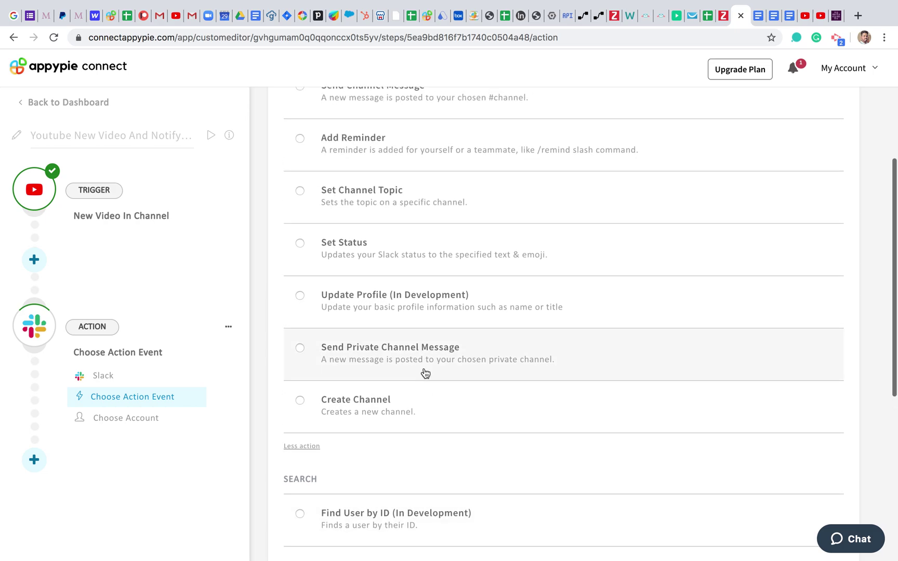
scroll(406, 367, down, 6)
scroll(395, 475, down, 6)
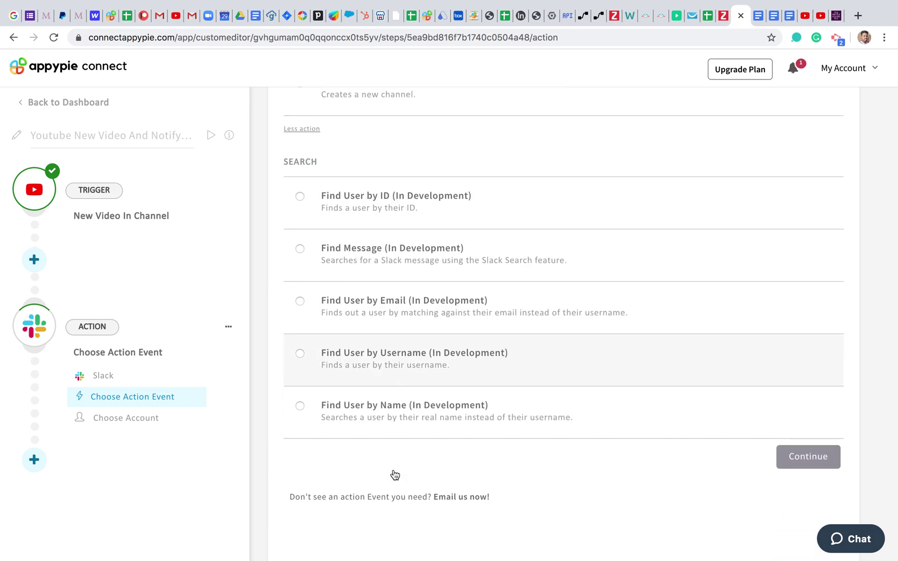
scroll(395, 474, up, 10)
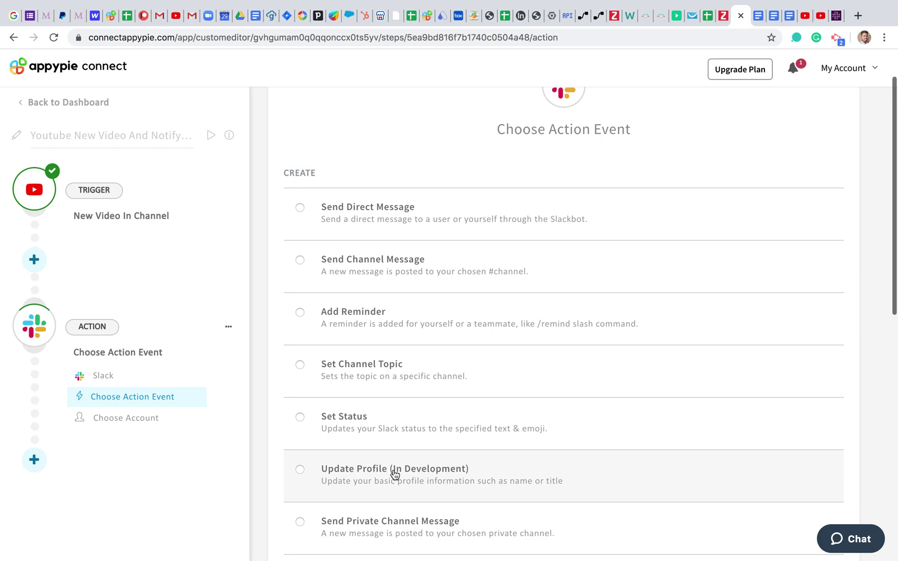
click(389, 274)
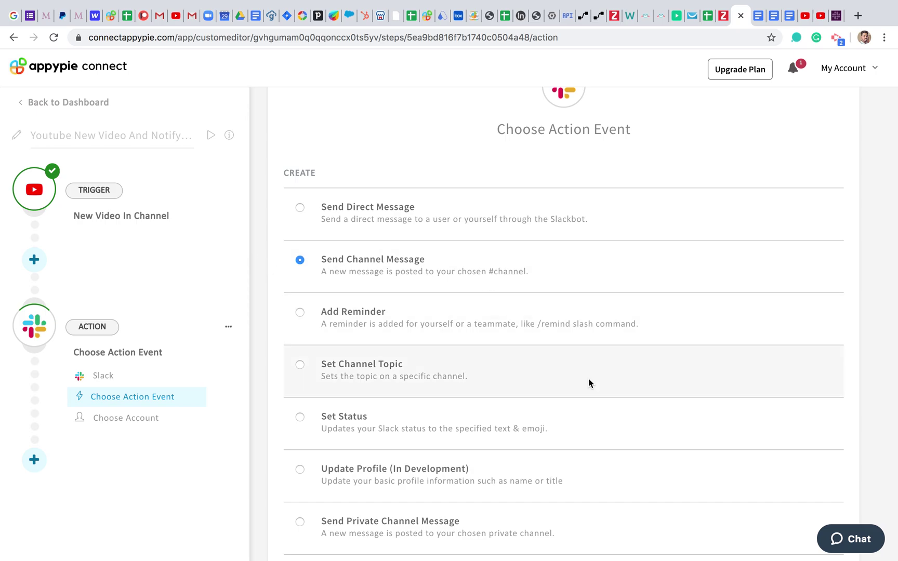
scroll(563, 278, down, 10)
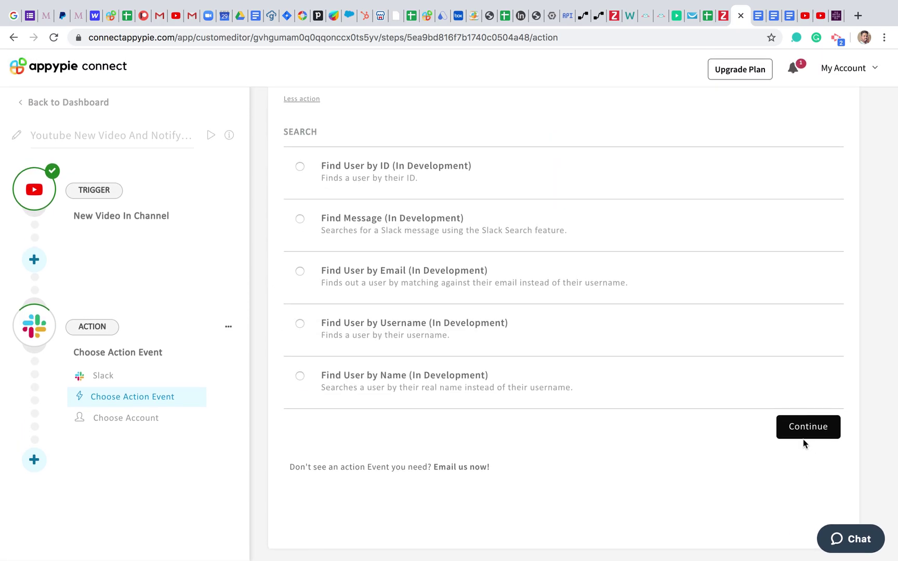
click(806, 433)
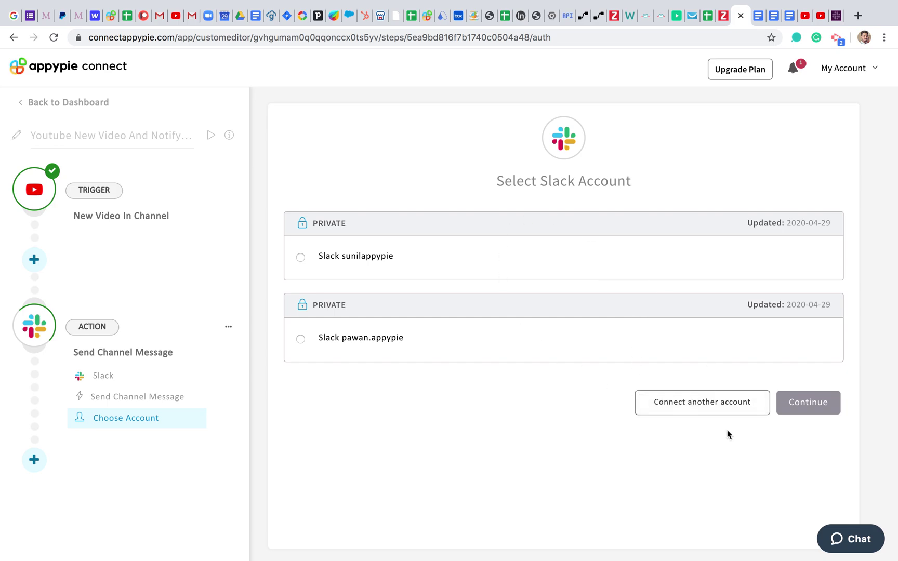
Step: Link another Slack account, granting Connect access to the Mante workspace
click(704, 407)
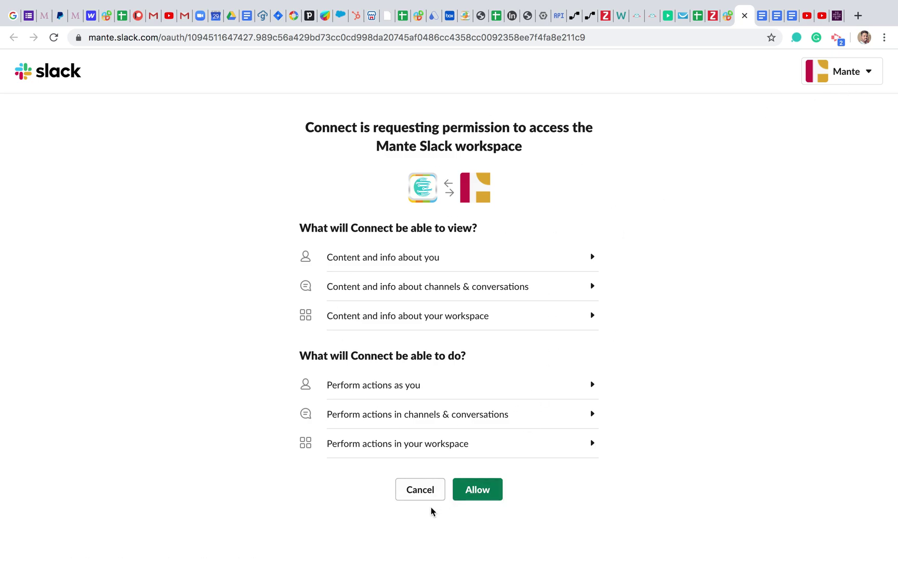
click(483, 494)
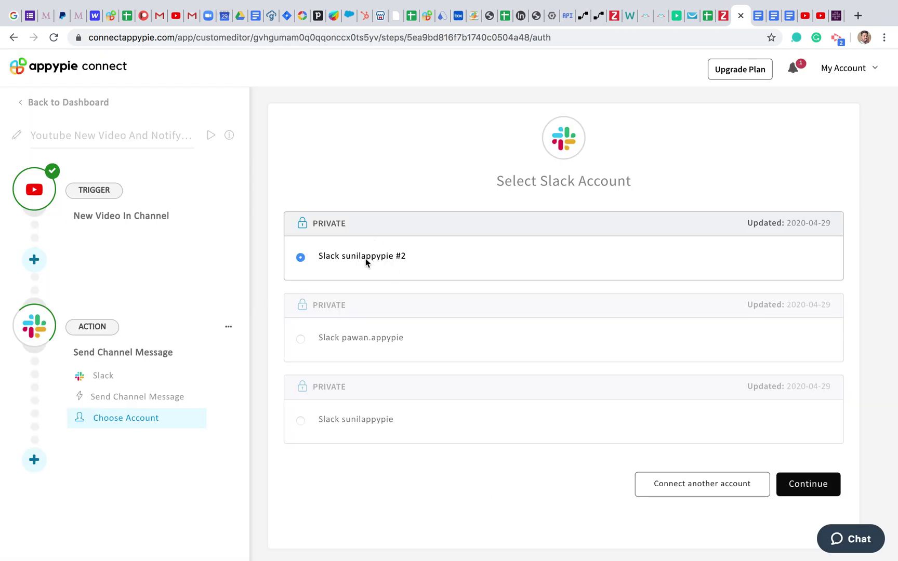
Step: Select the newly connected Slack account and proceed to the Send Channel Message form
click(363, 261)
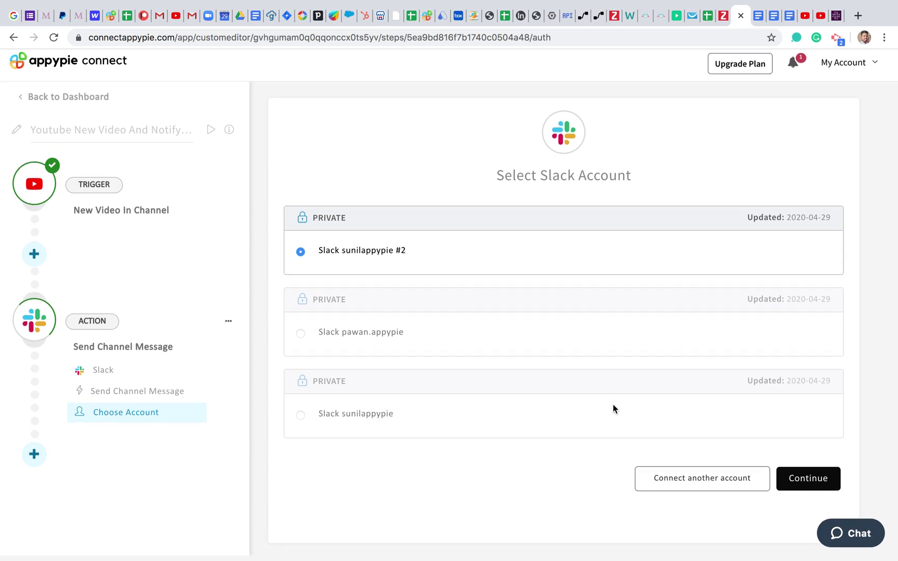
click(801, 498)
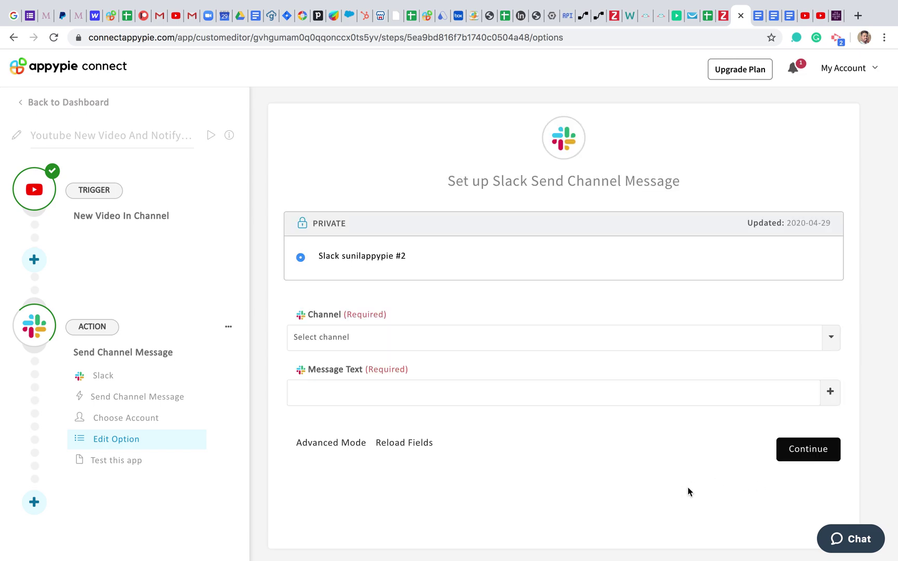
Step: Expand Advanced Mode's optional message fields and open the Channel dropdown
scroll(525, 457, down, 1)
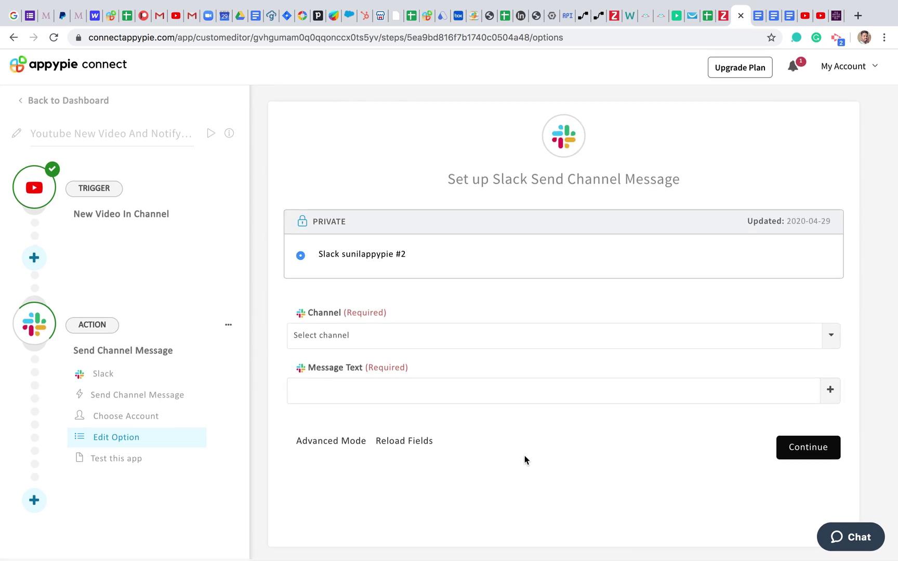
scroll(523, 455, up, 1)
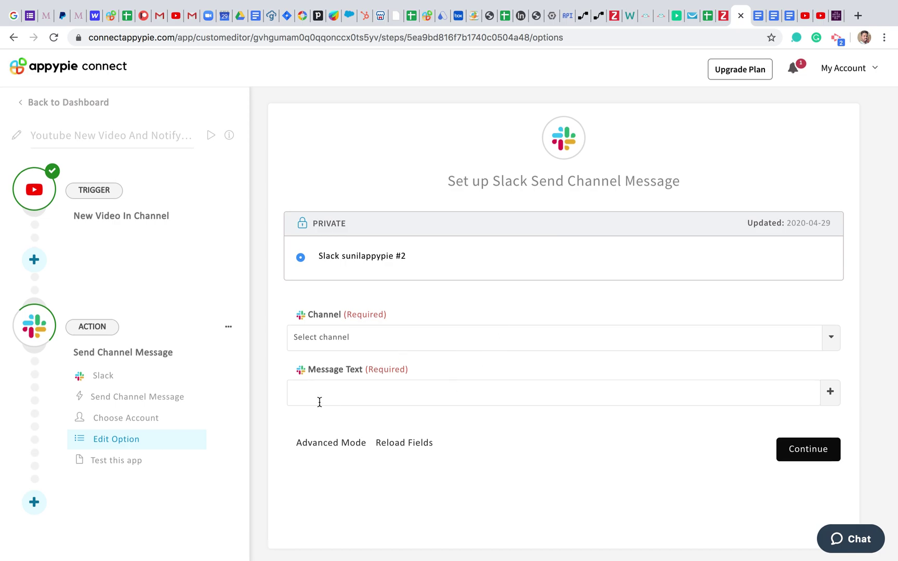
click(336, 442)
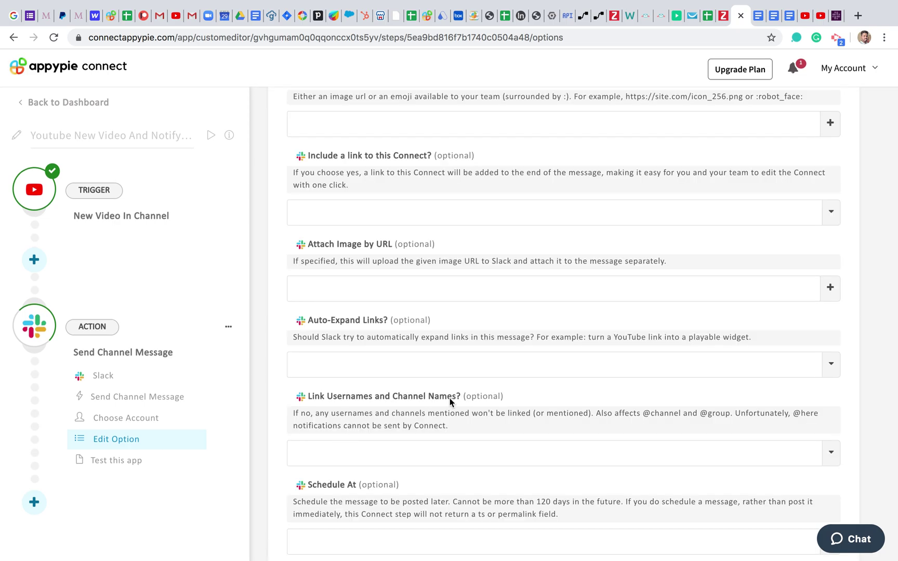
scroll(454, 437, up, 10)
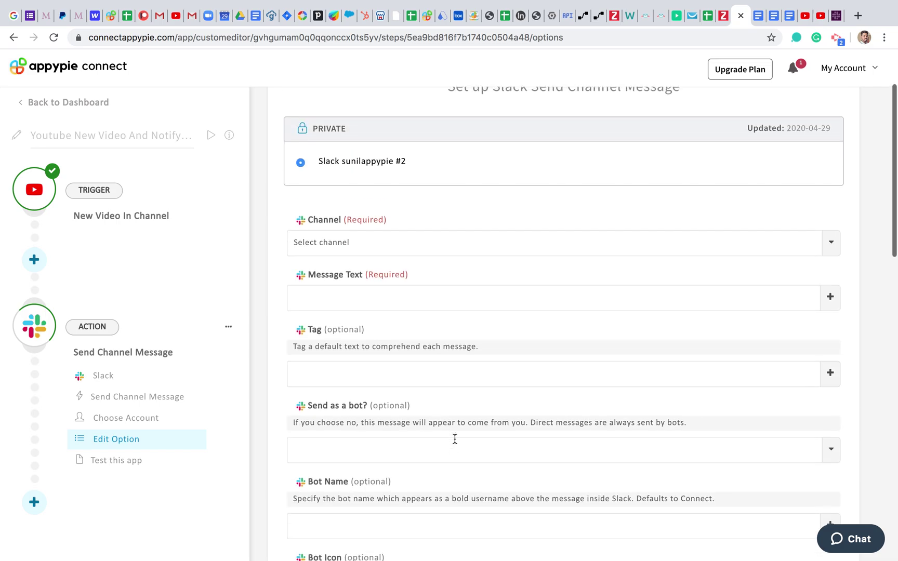
scroll(454, 439, up, 2)
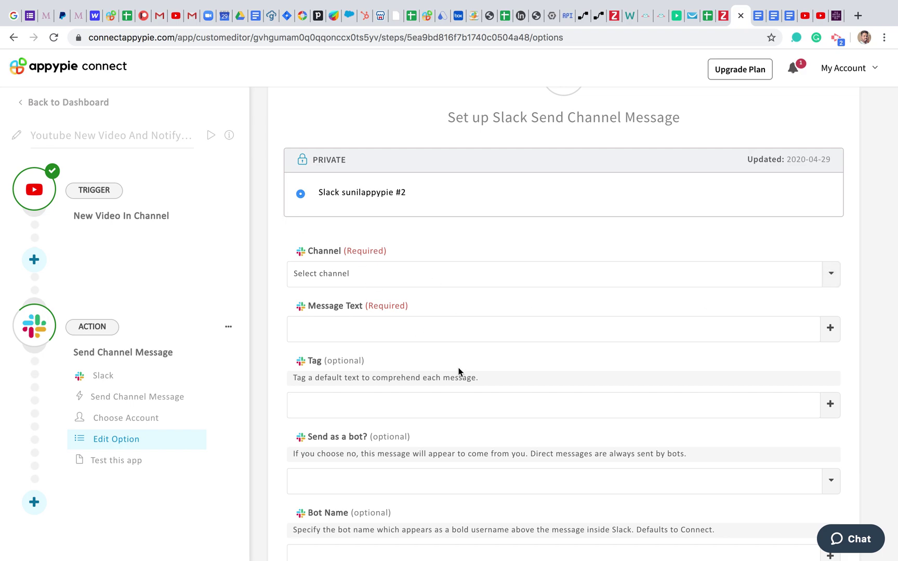
click(831, 274)
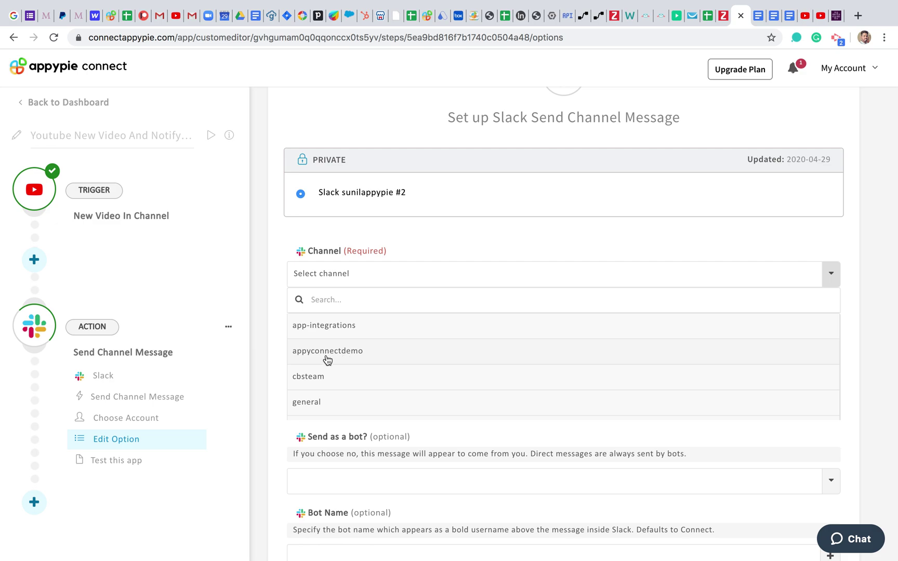
Step: Set the Slack message channel to appyconnectdemo
click(327, 351)
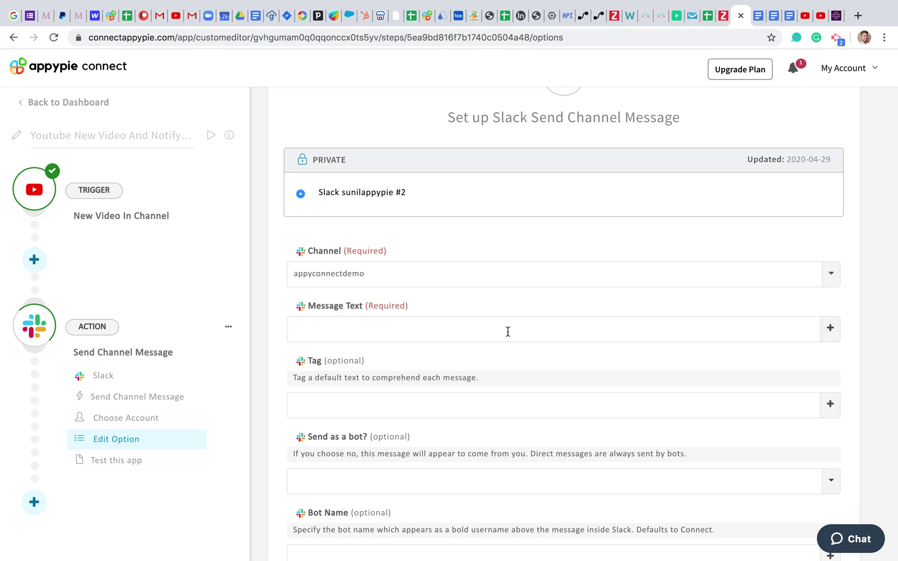
scroll(504, 331, down, 2)
scroll(374, 280, down, 1)
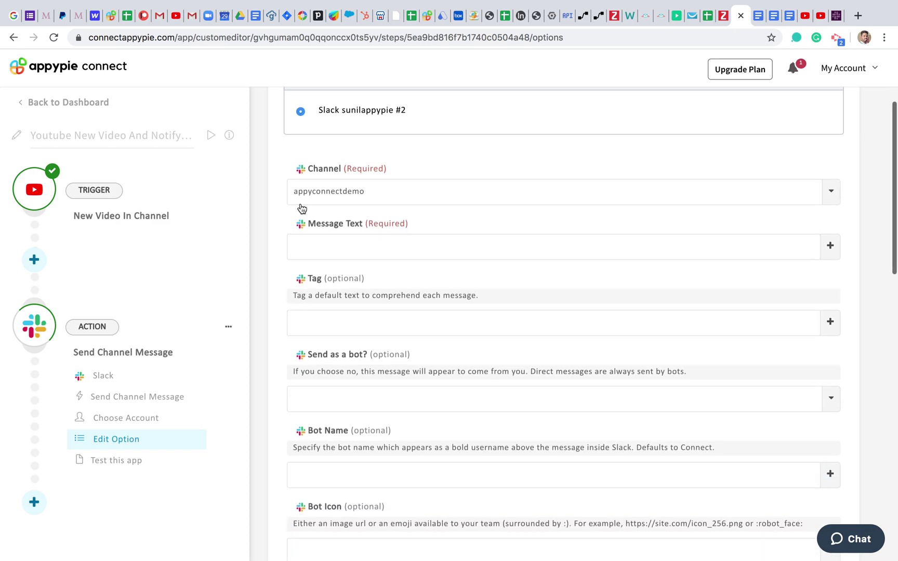
scroll(357, 288, down, 1)
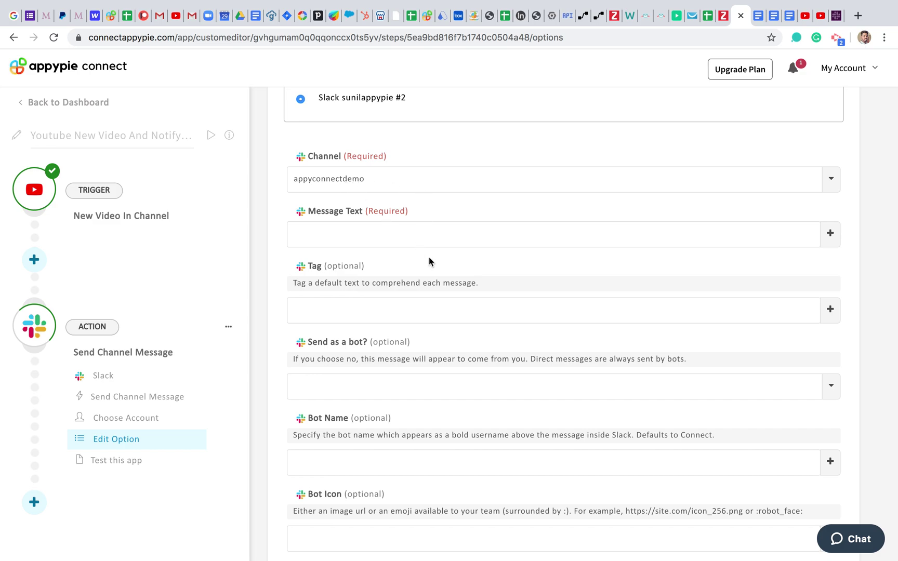
scroll(602, 295, down, 1)
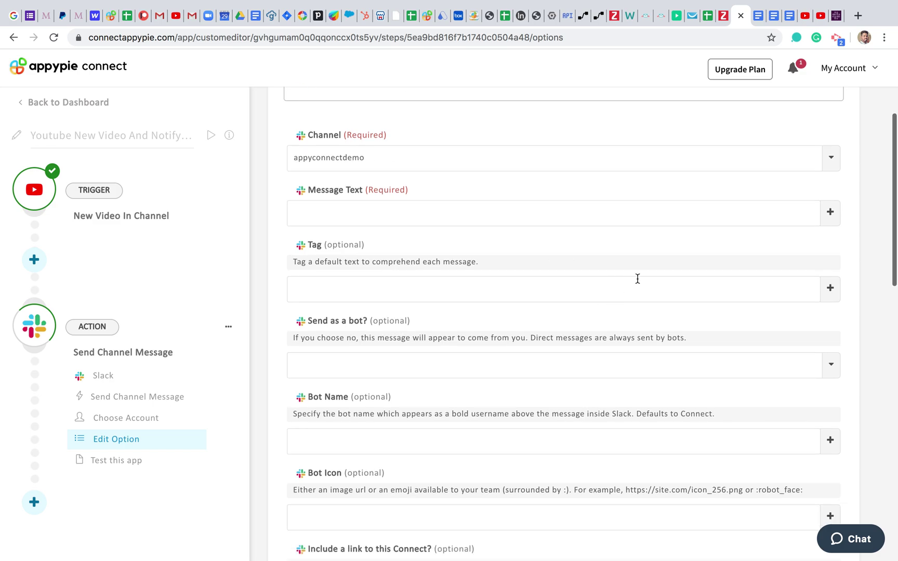
Step: Open the trigger data list beside the Message Text field
click(826, 221)
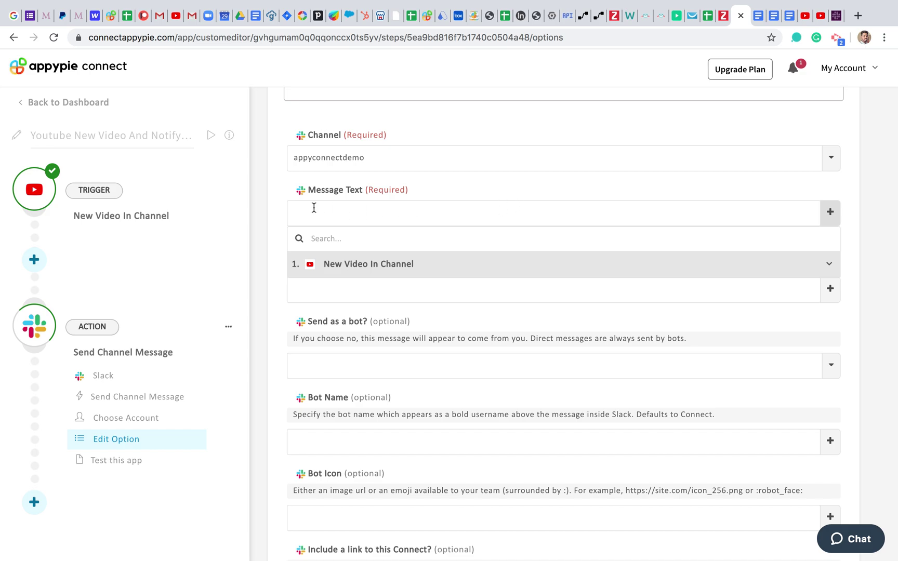
click(830, 214)
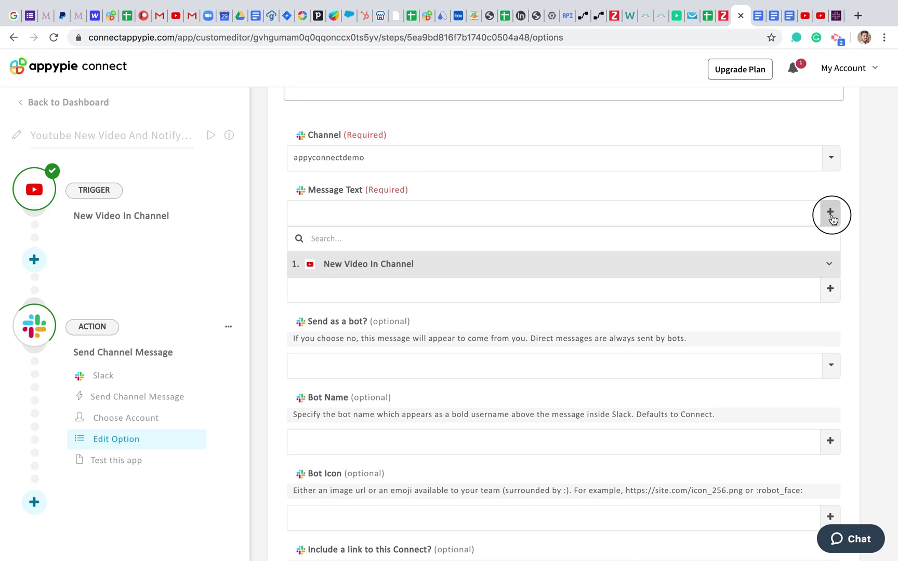
click(782, 210)
click(830, 212)
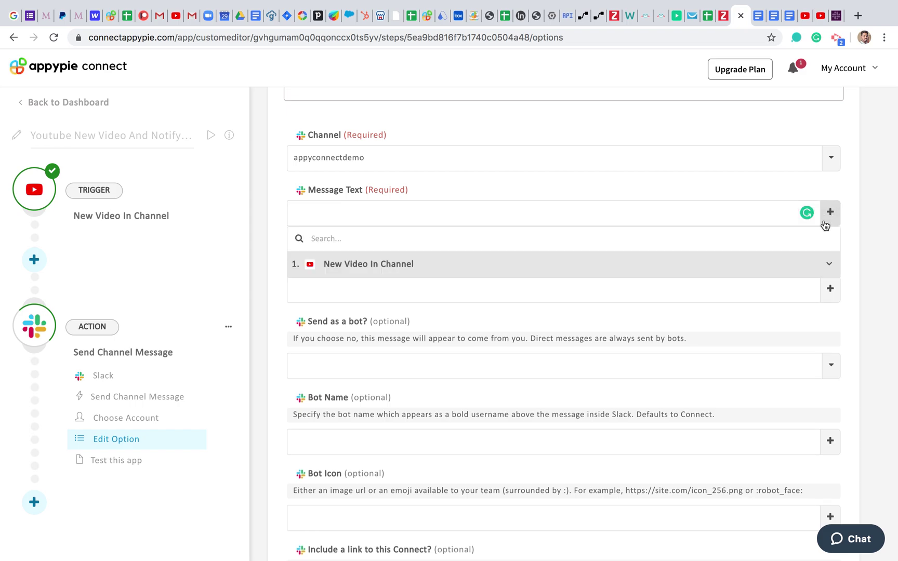
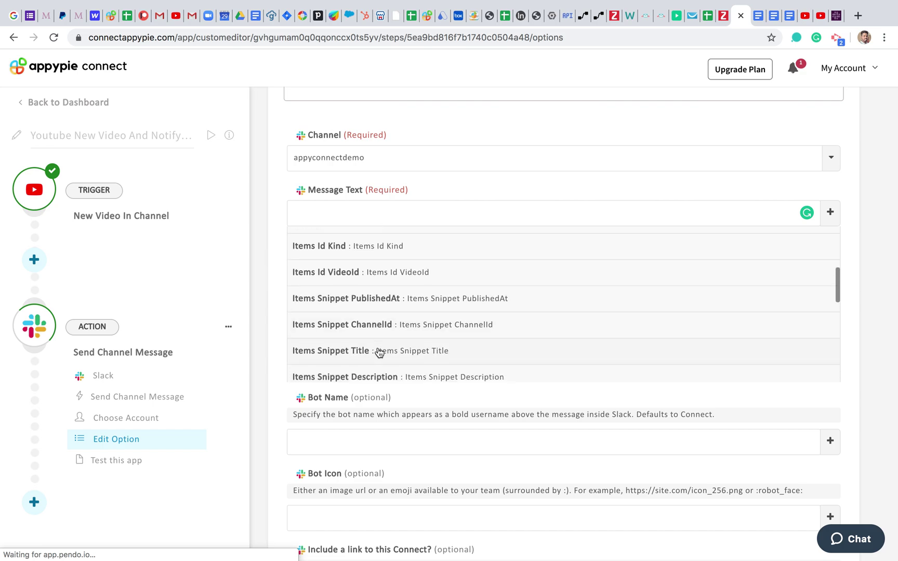
Step: Type the greeting 'Hey! You've got a new video that might be useful for your business check it out' into Message Text
scroll(377, 351, up, 3)
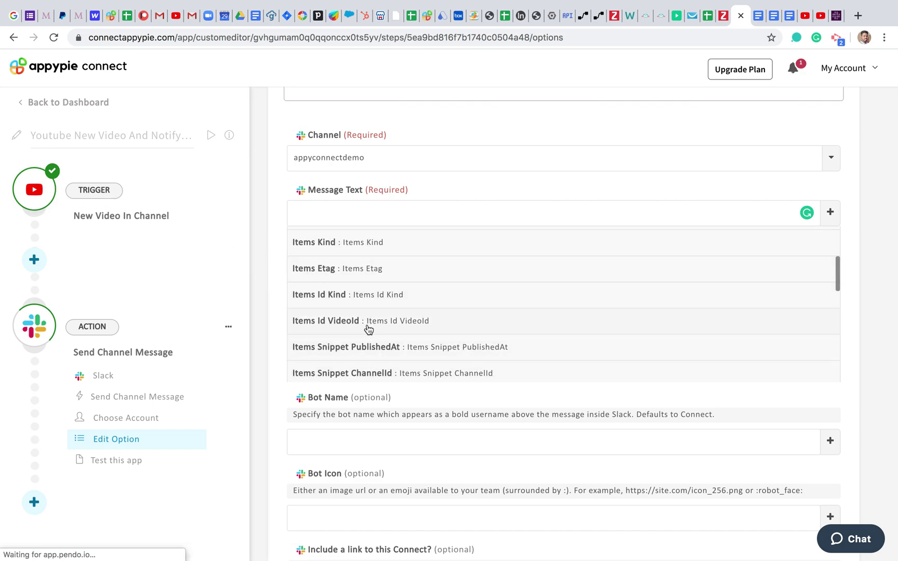
scroll(379, 323, down, 2)
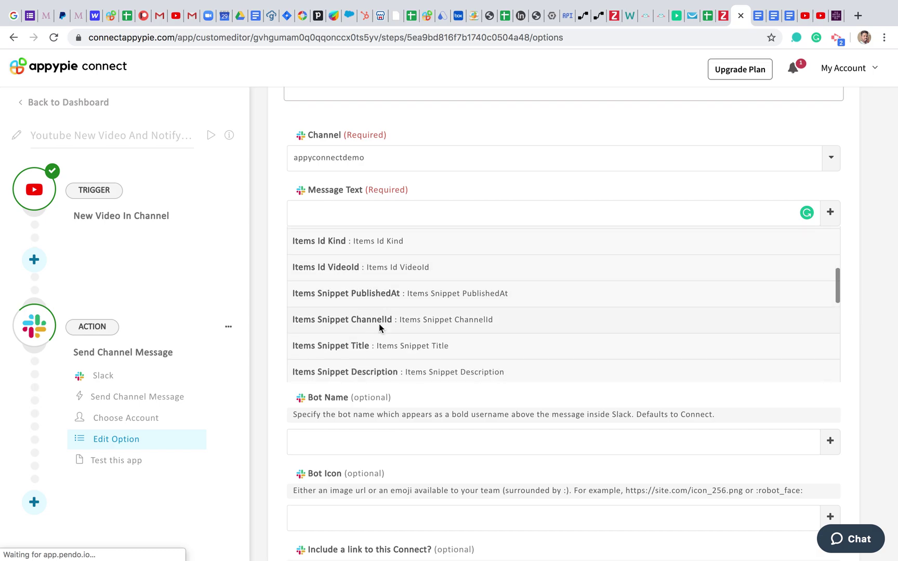
scroll(379, 323, down, 2)
scroll(380, 329, down, 2)
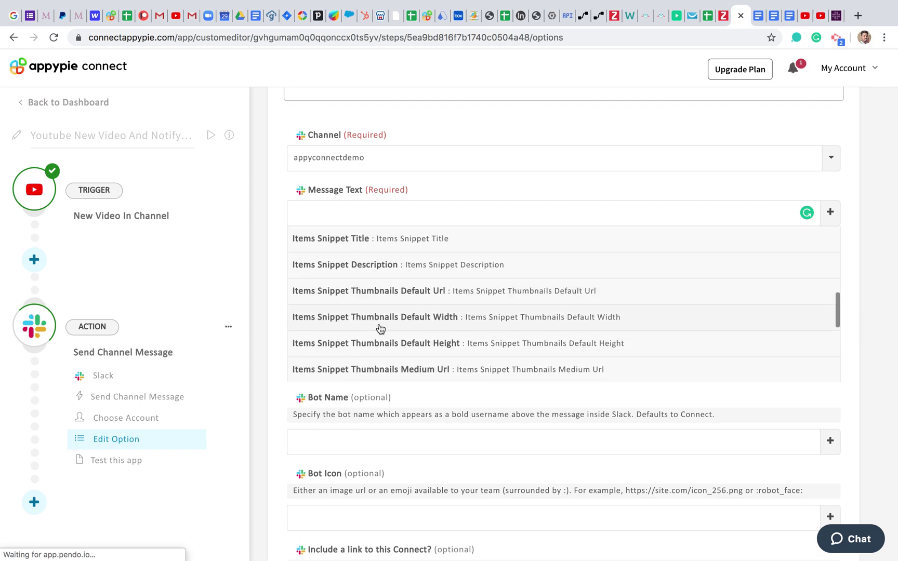
scroll(380, 326, up, 5)
click(351, 213)
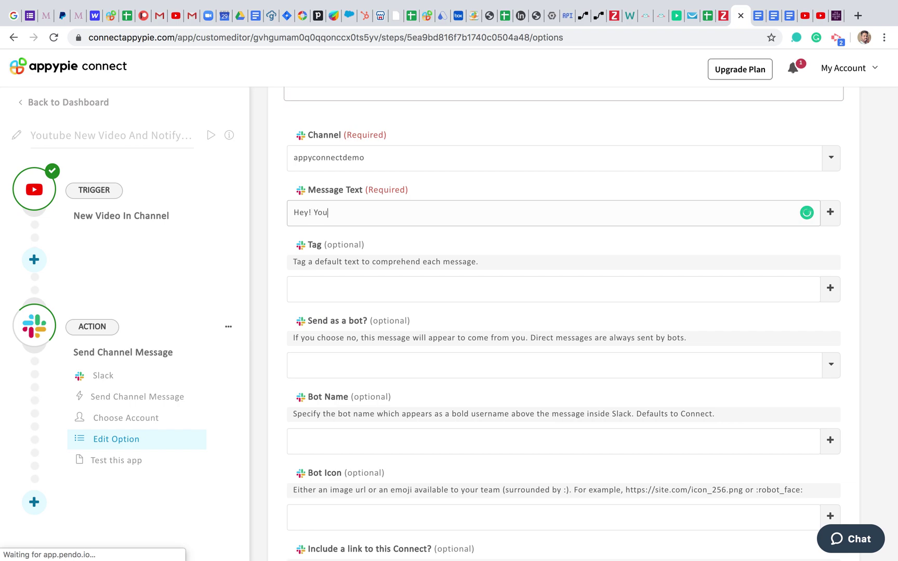
text(Hey! You've got ne)
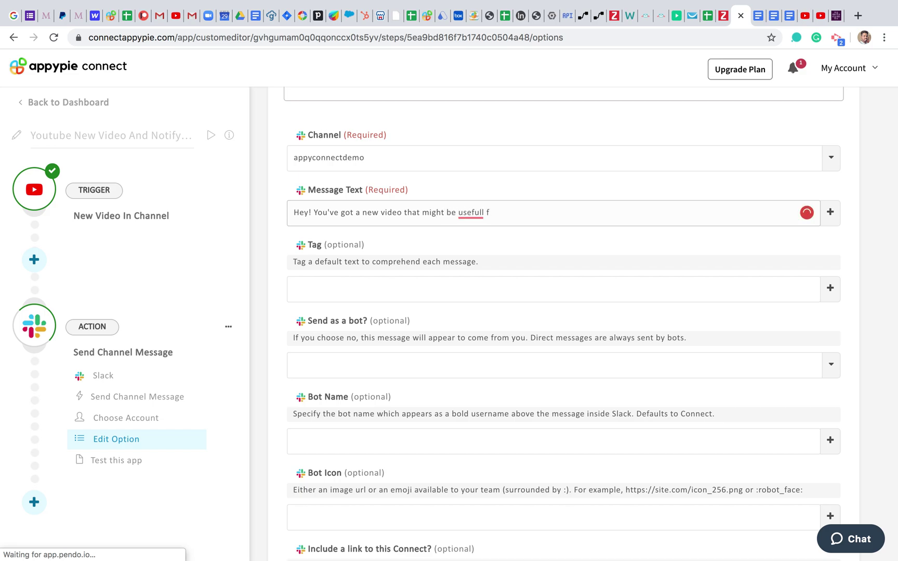
key(BackSpace)
key(BackSpace)
key(BackSpace)
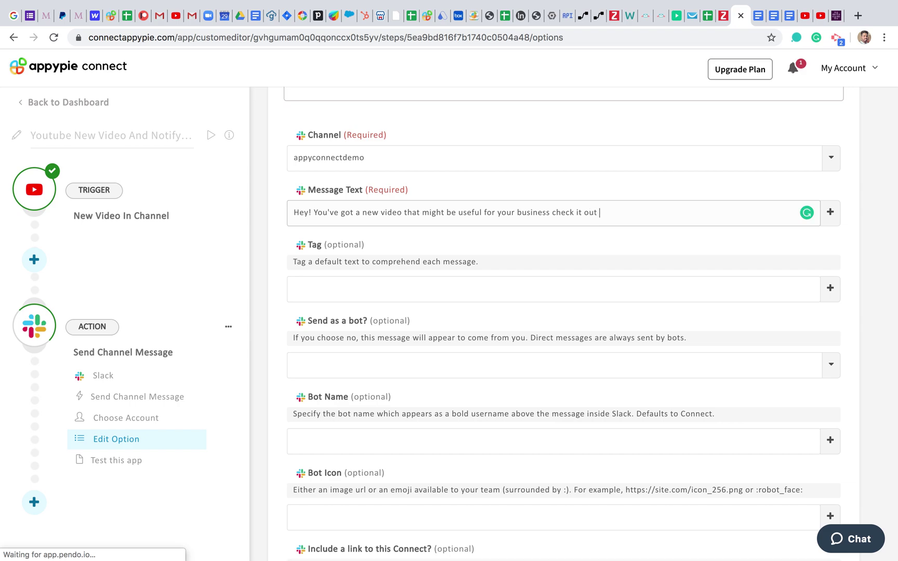
Step: Append the Items Snippet Title and Items Snippet Description fields to the message
click(830, 212)
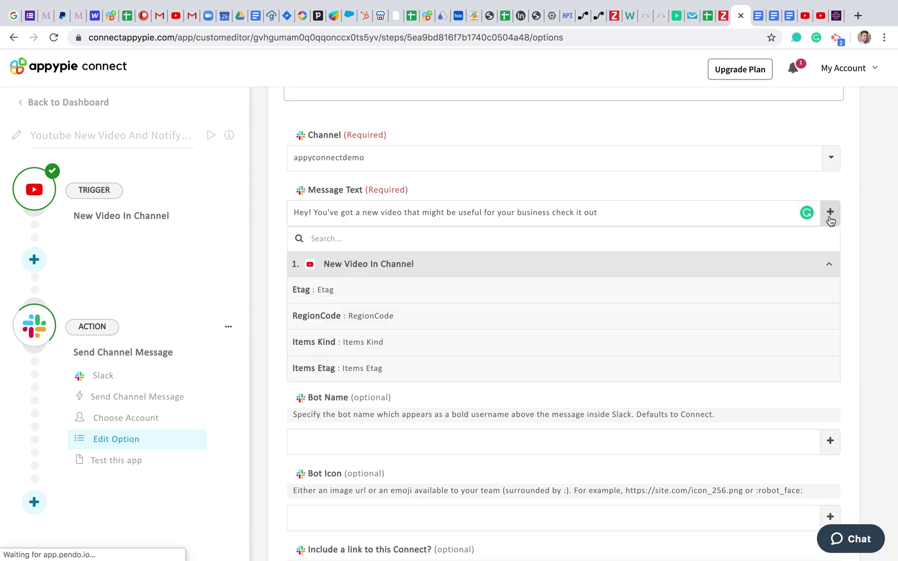
scroll(389, 334, down, 5)
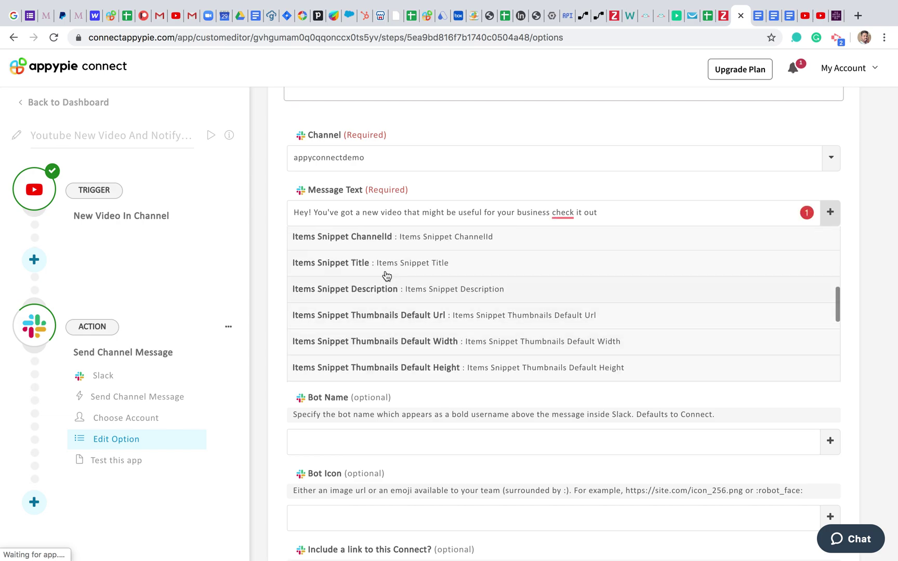
click(406, 267)
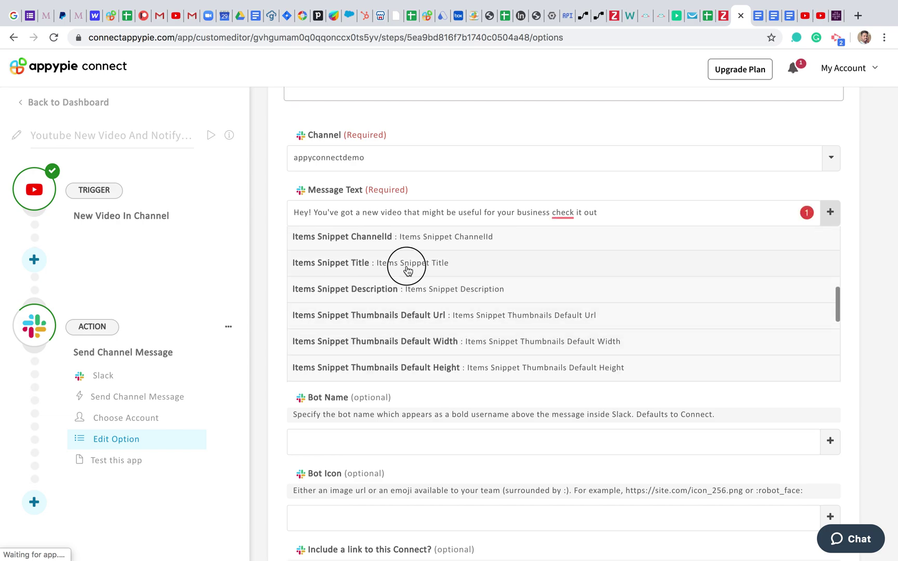
click(829, 213)
scroll(484, 322, down, 5)
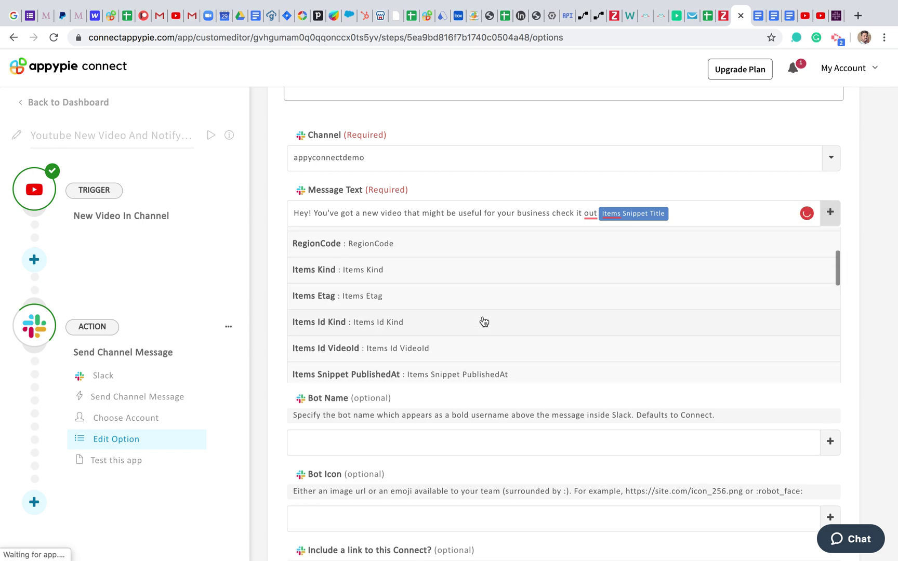
scroll(482, 321, down, 2)
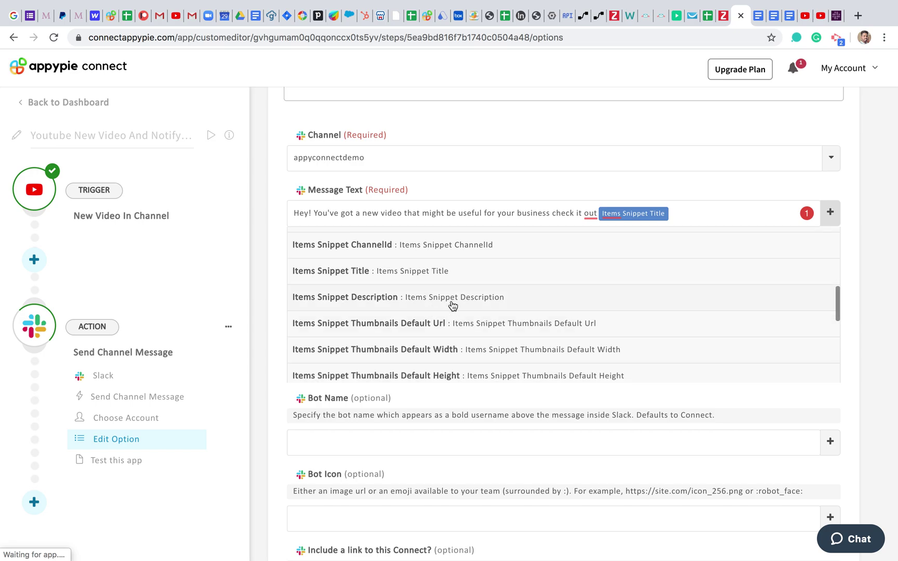
scroll(460, 348, down, 3)
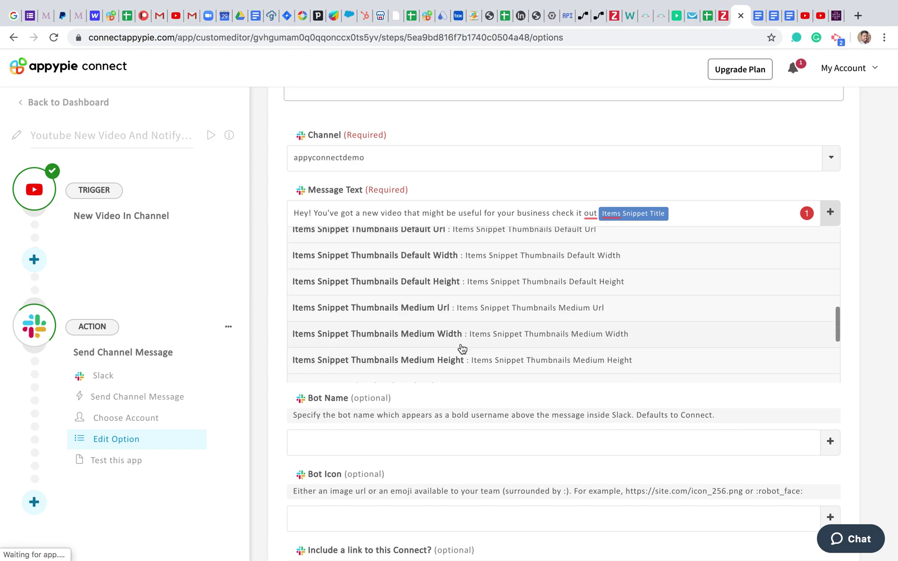
scroll(462, 349, up, 3)
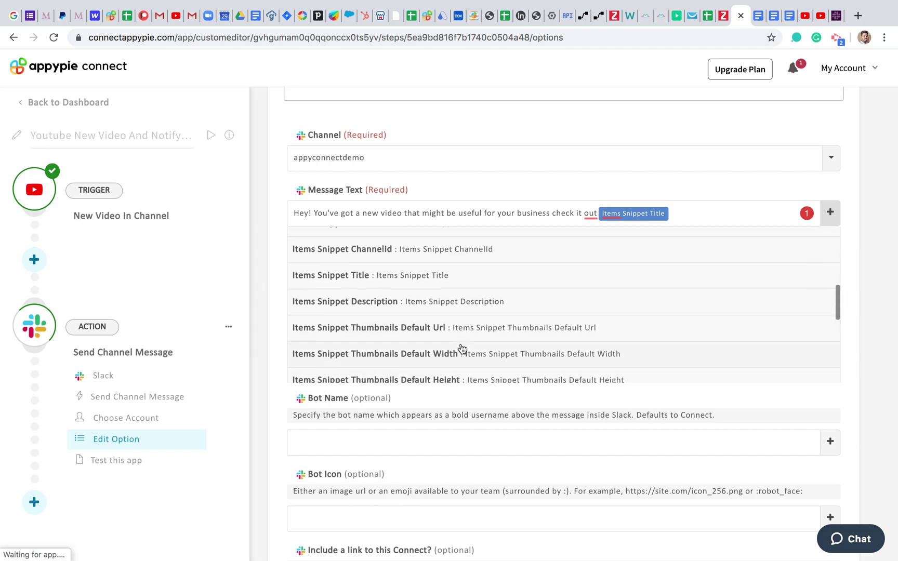
click(466, 313)
Step: Append the video's PlayURL link field after the description
click(830, 212)
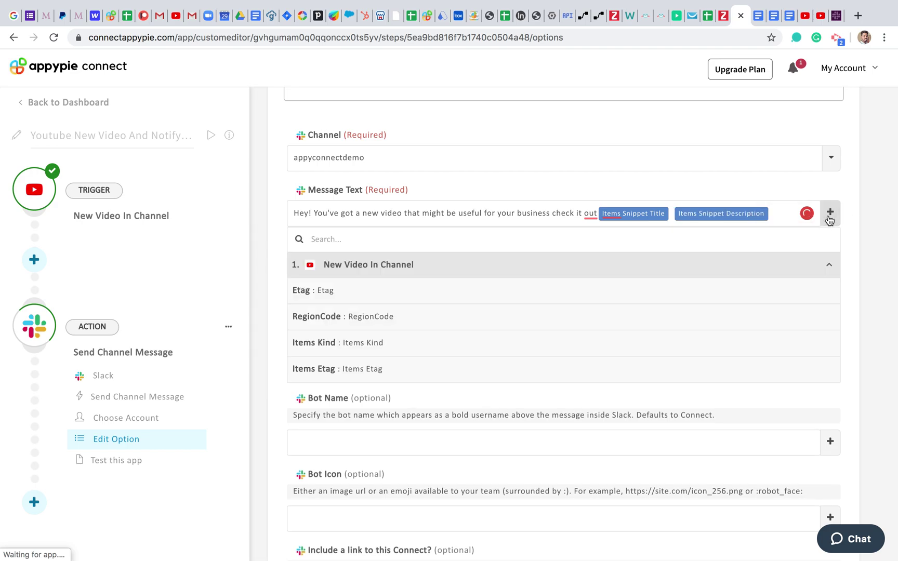
scroll(452, 332, down, 2)
scroll(445, 336, down, 10)
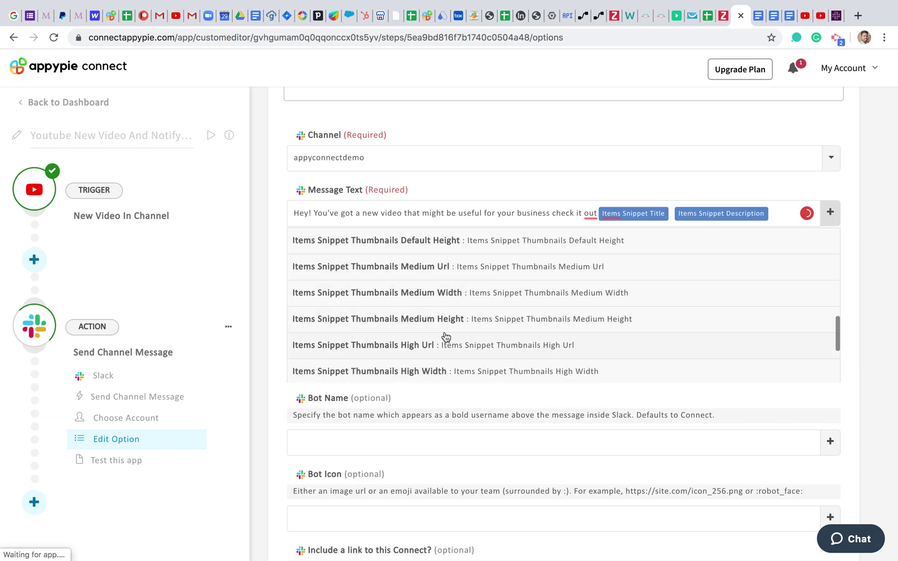
click(381, 369)
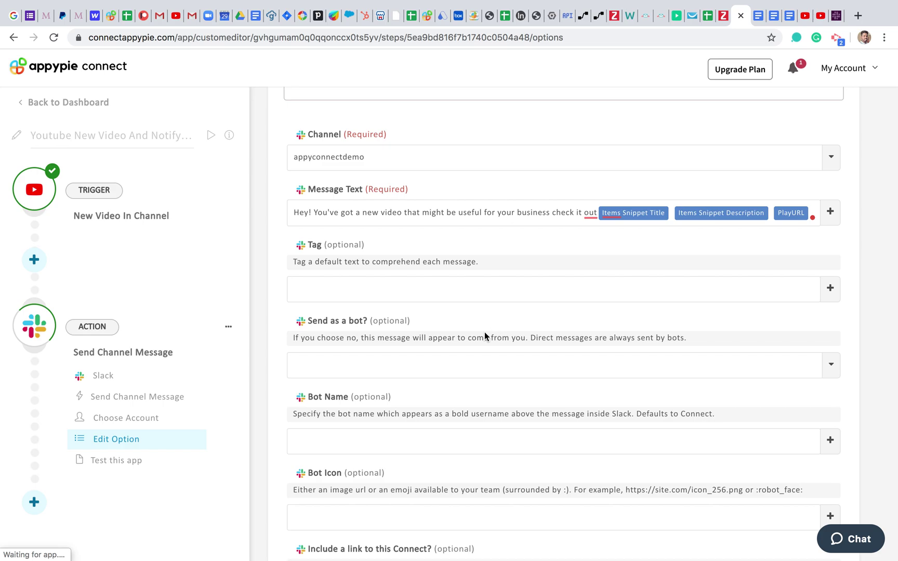
Step: Set 'Send as a bot?' to yes, leaving the remaining optional fields blank
scroll(486, 338, down, 1)
scroll(746, 266, down, 3)
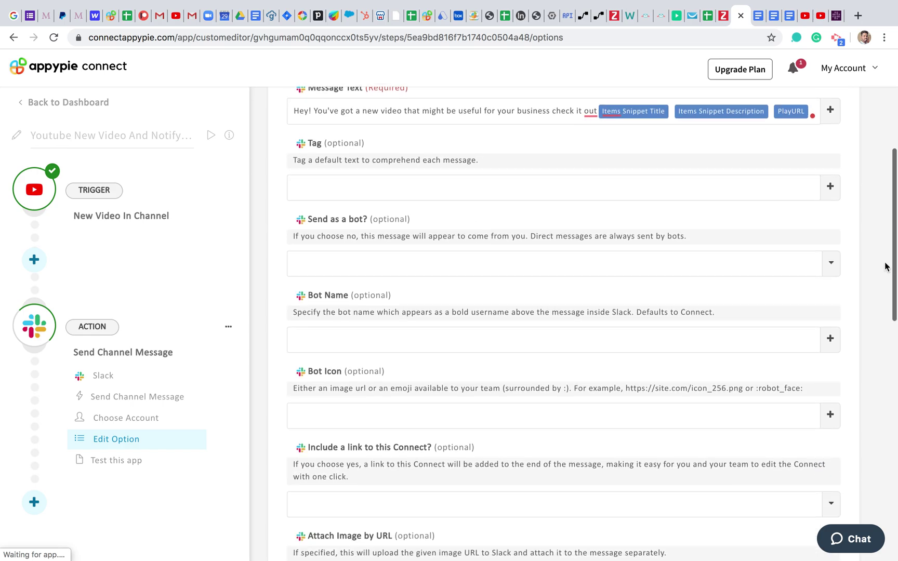
click(831, 263)
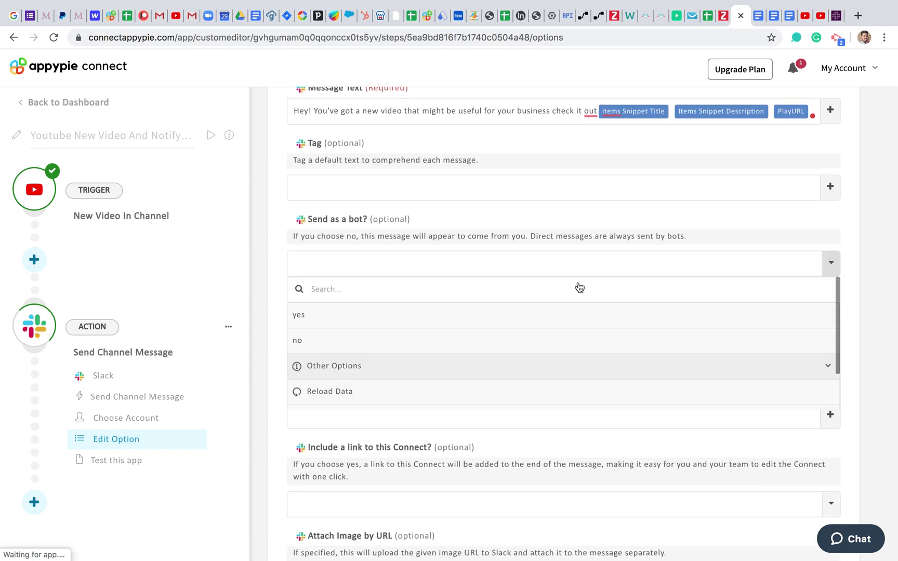
click(346, 316)
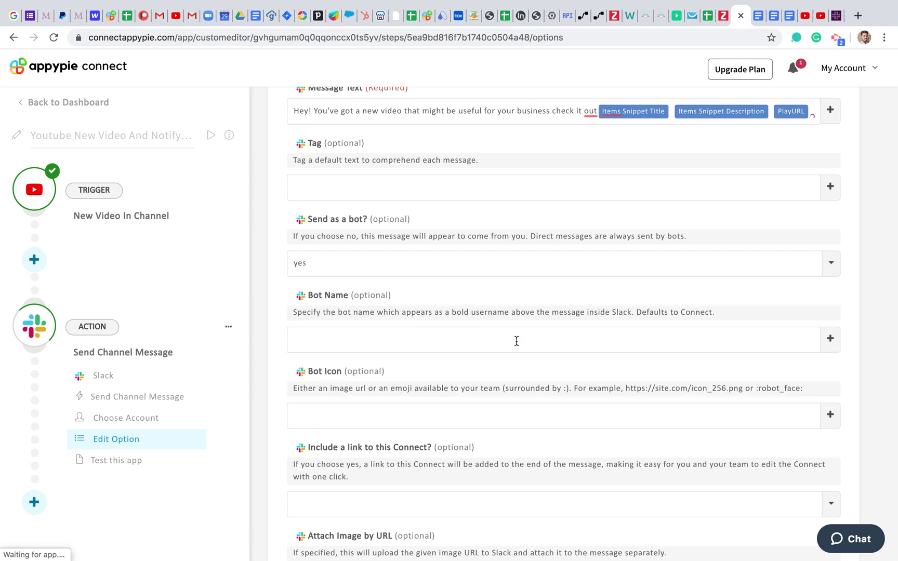
scroll(518, 366, down, 6)
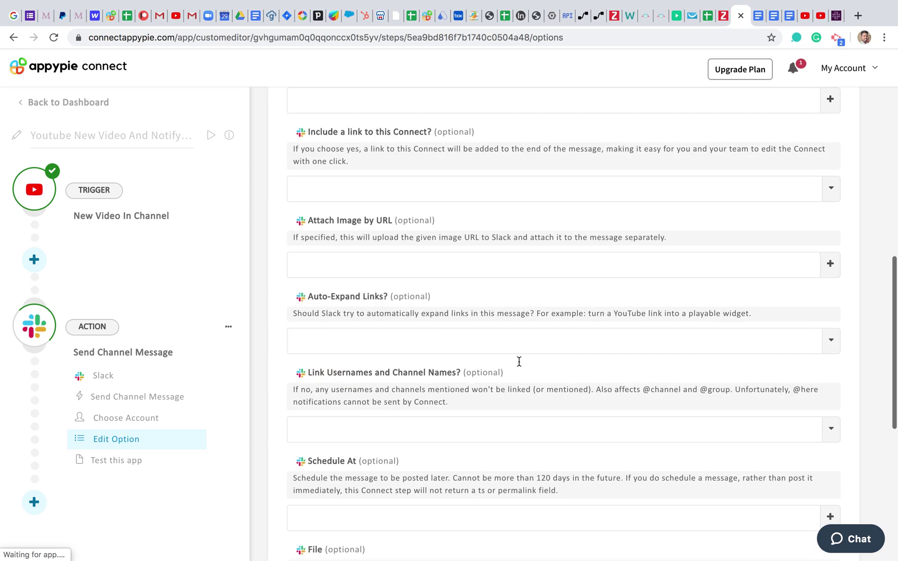
scroll(519, 361, down, 4)
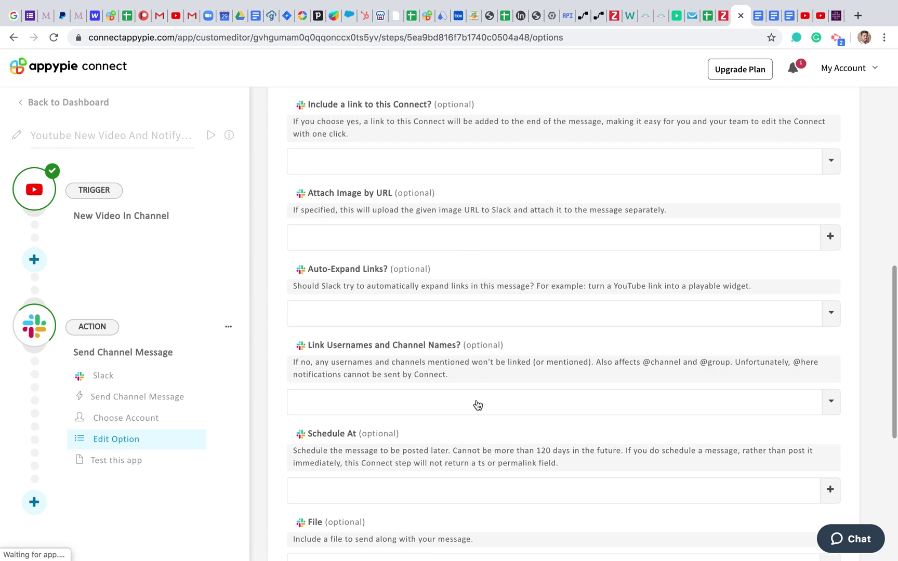
scroll(477, 404, down, 7)
scroll(477, 404, up, 4)
scroll(476, 403, up, 2)
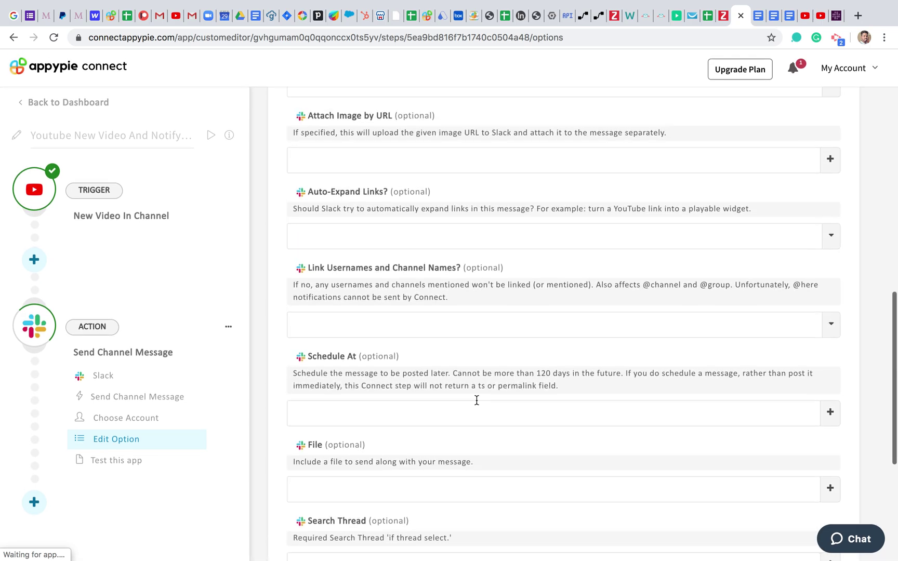
scroll(476, 400, up, 14)
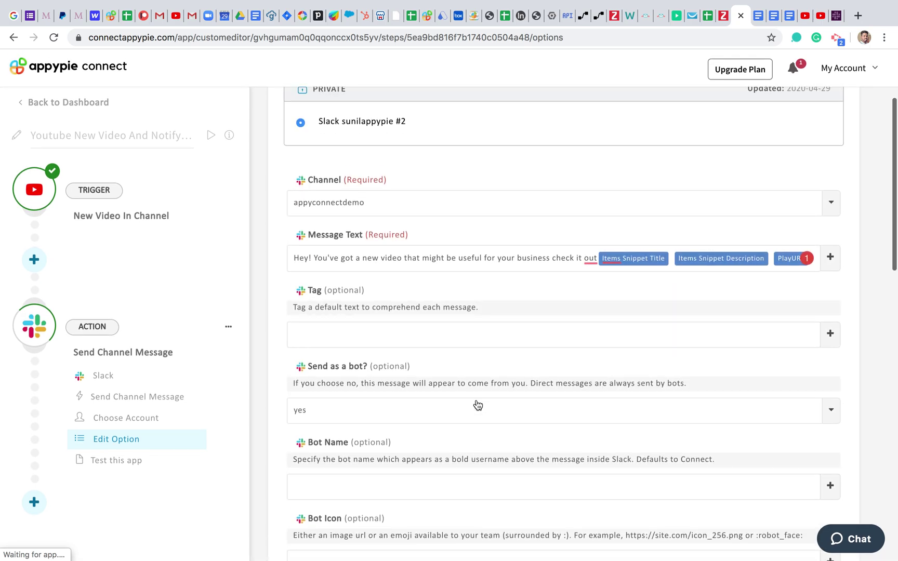
scroll(477, 404, down, 4)
scroll(476, 403, down, 10)
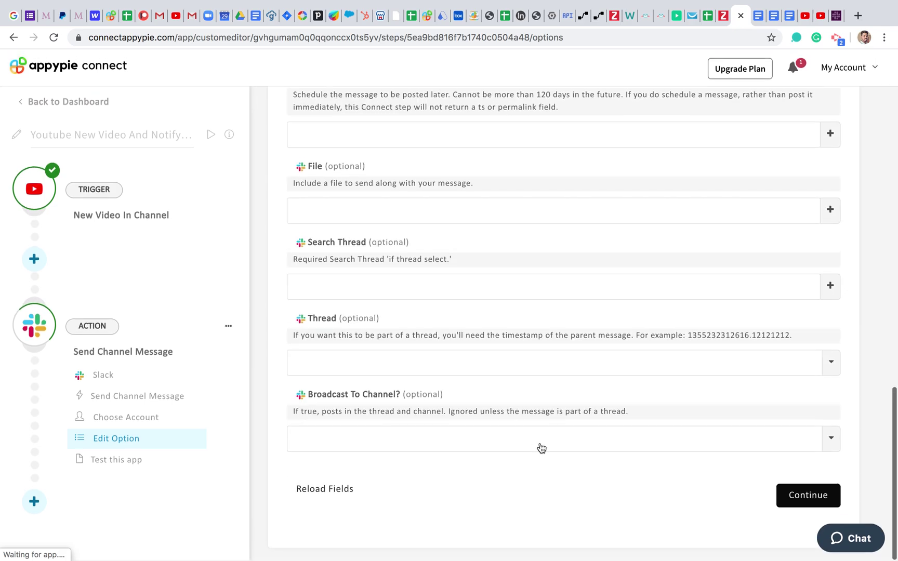
Step: Continue past the Slack options form to the Congratulations page
click(814, 495)
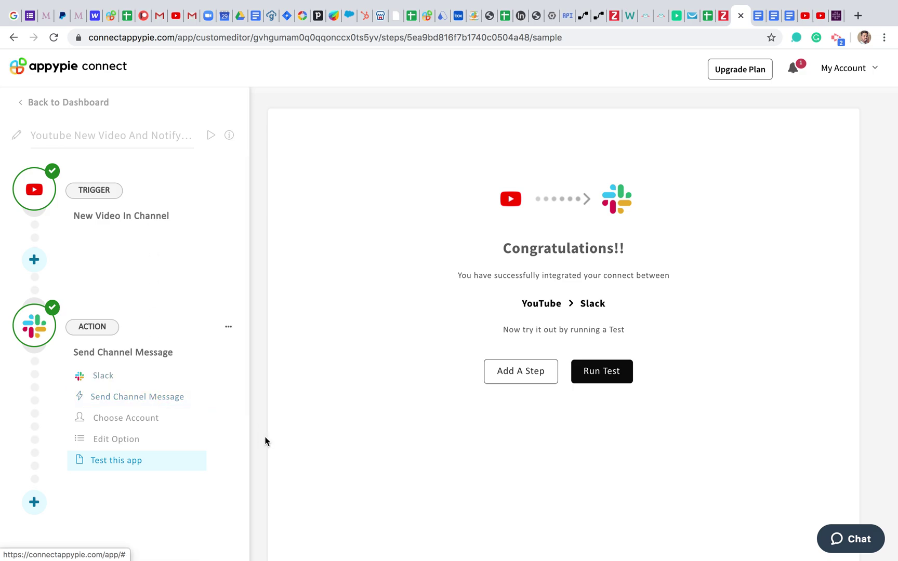
Step: Run the connect test to confirm it works and is switched on, then switch to Slack
click(603, 377)
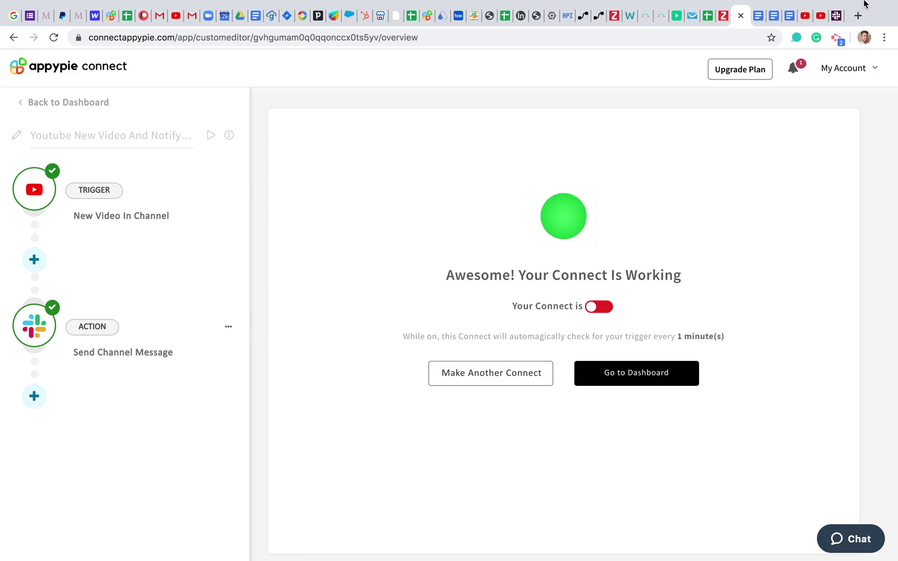
click(838, 17)
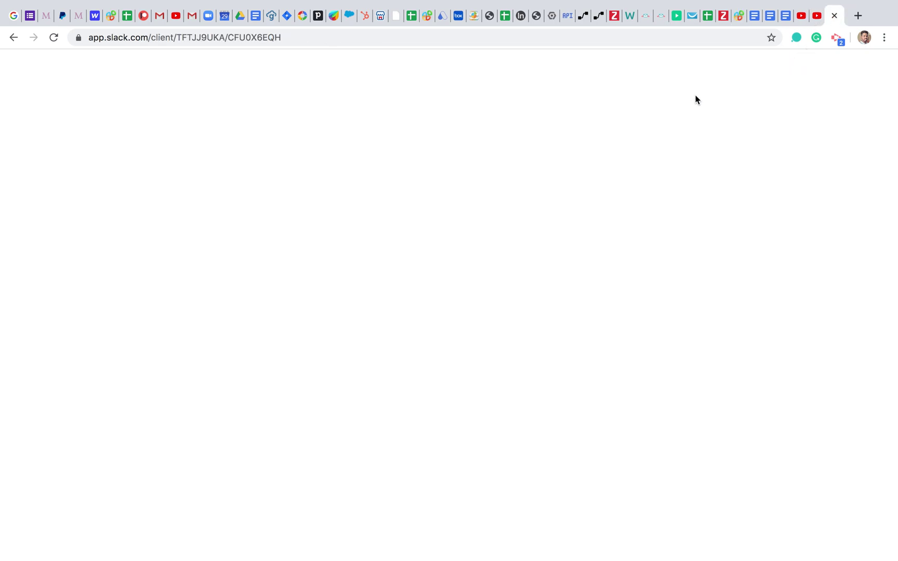
Step: End the video title with a period in YouTube Studio, save the details, and copy the title
click(803, 17)
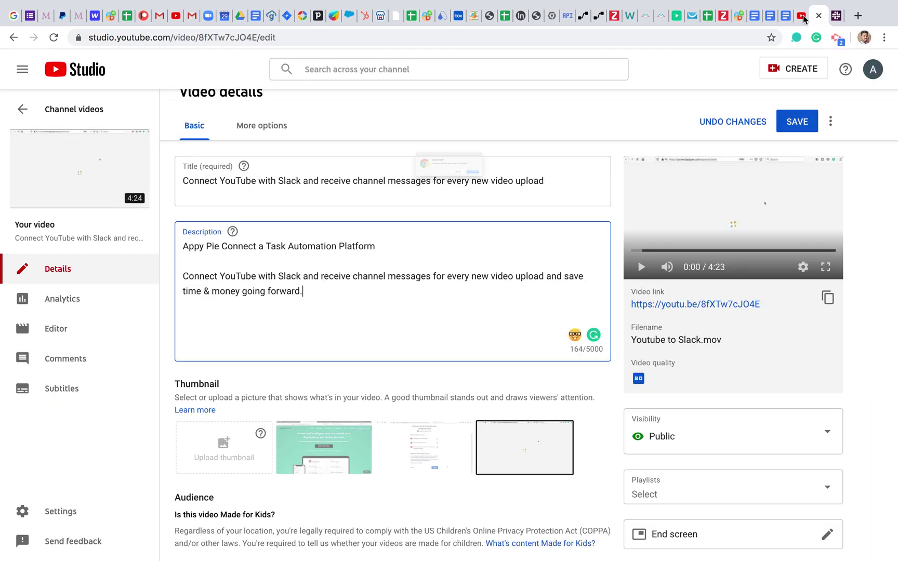
click(491, 195)
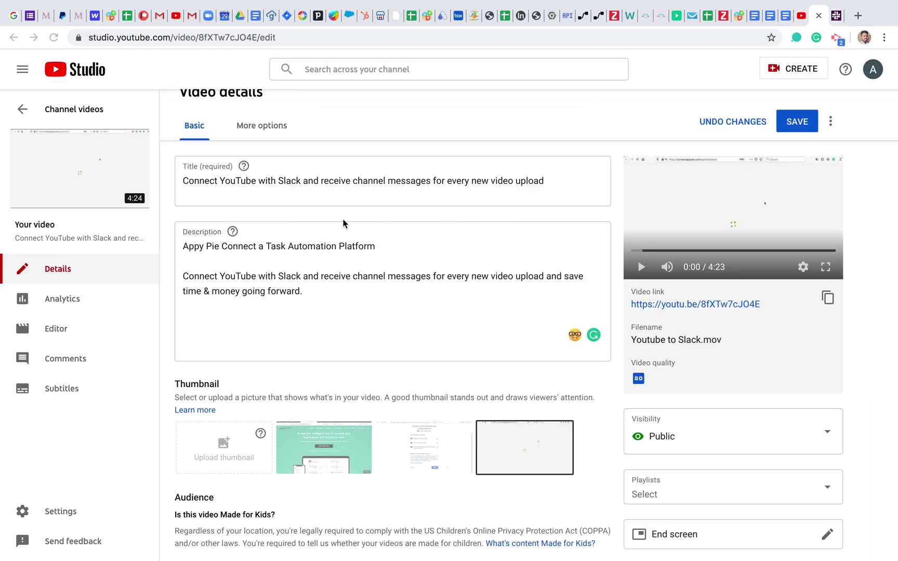
scroll(289, 308, up, 1)
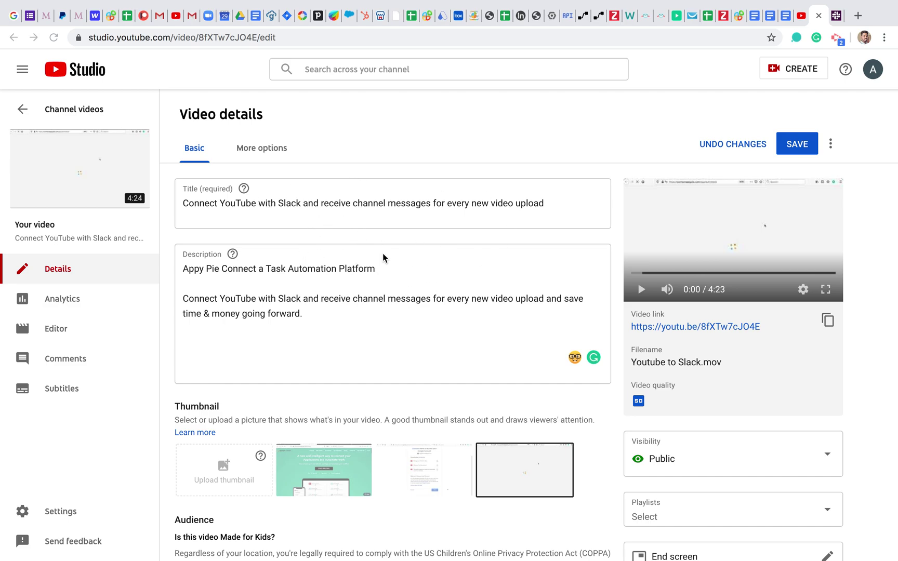
click(322, 314)
click(589, 207)
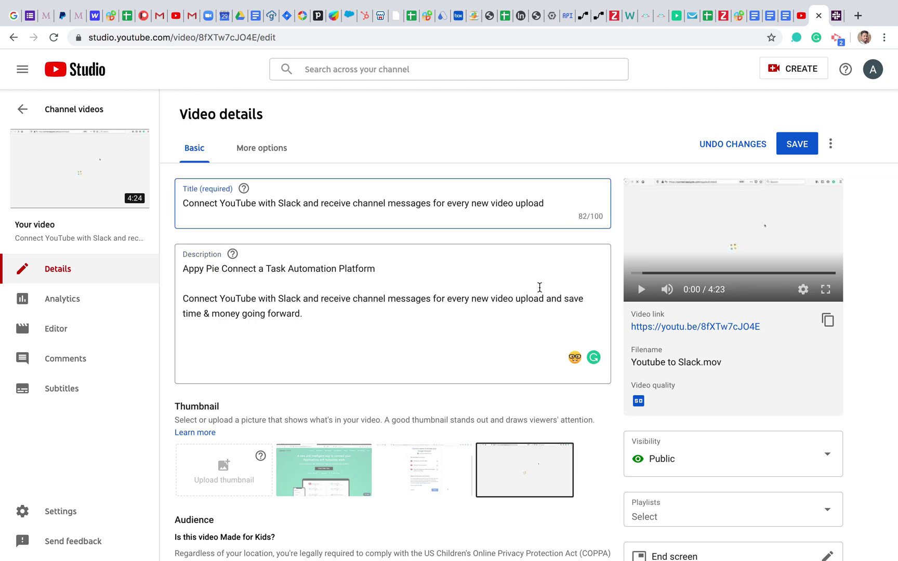
scroll(553, 442, down, 4)
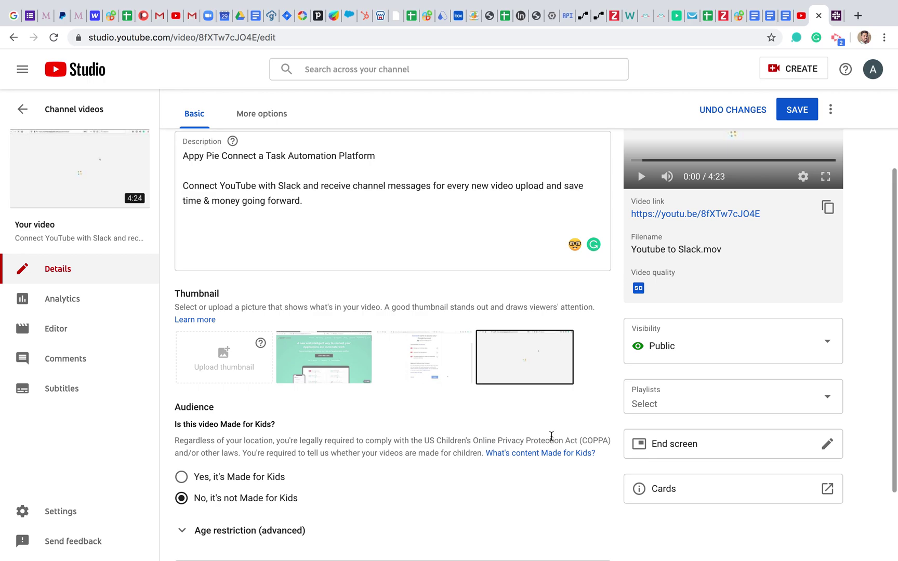
scroll(552, 442, up, 4)
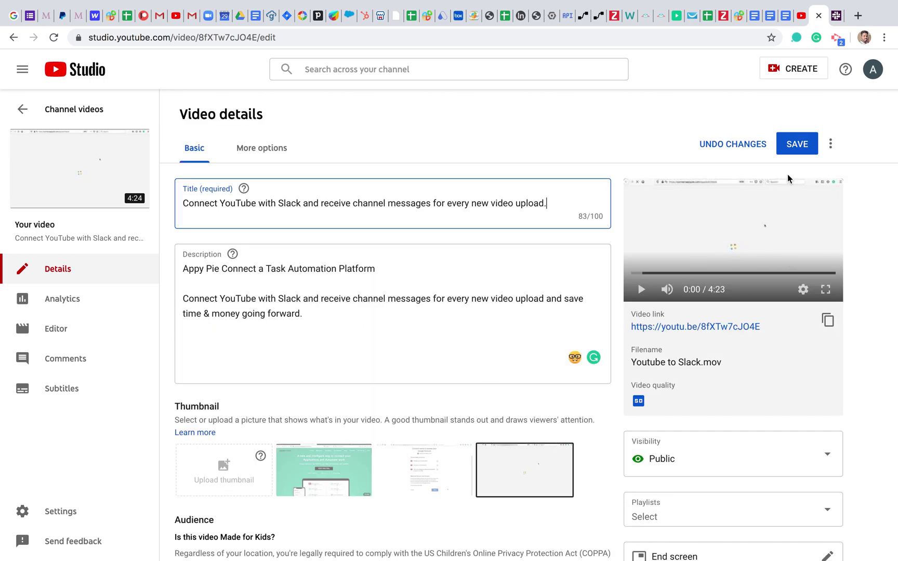
triple_click(227, 205)
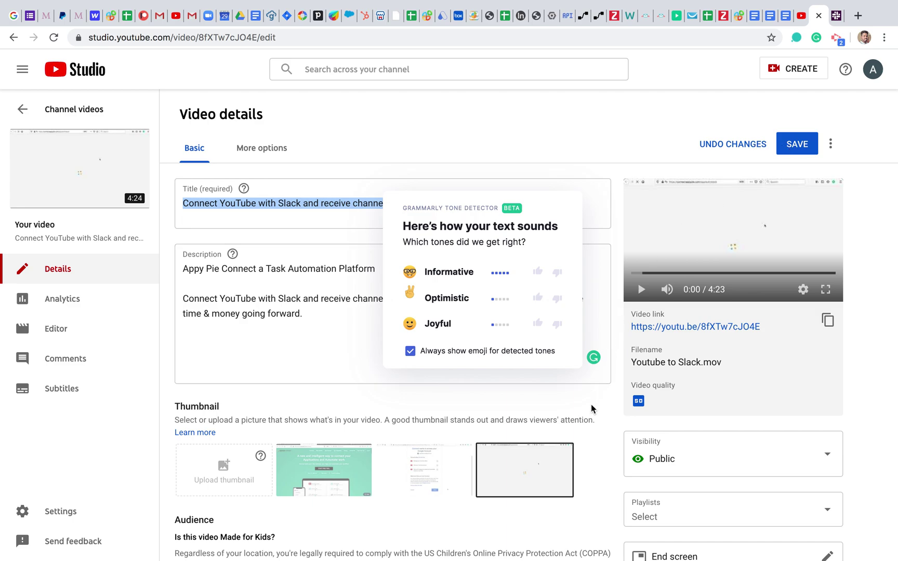
click(649, 306)
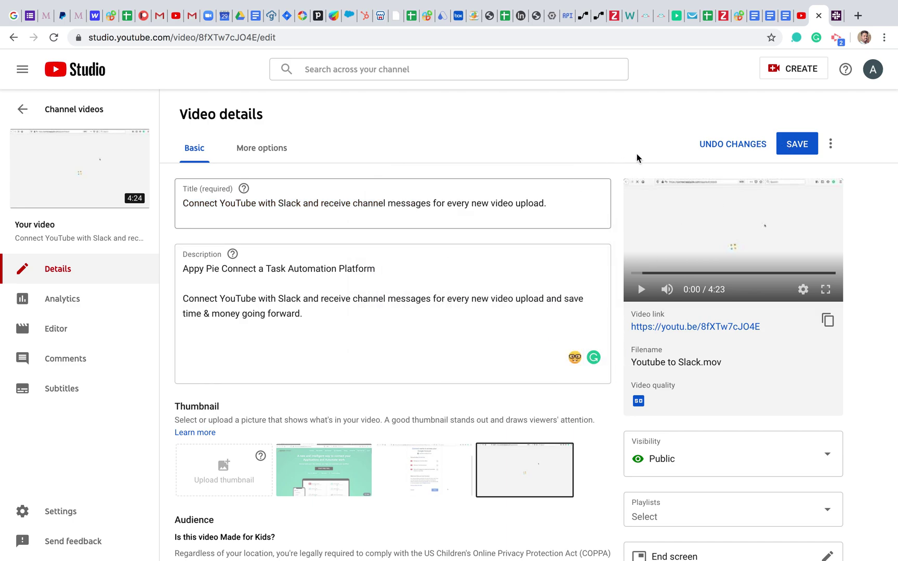
click(798, 145)
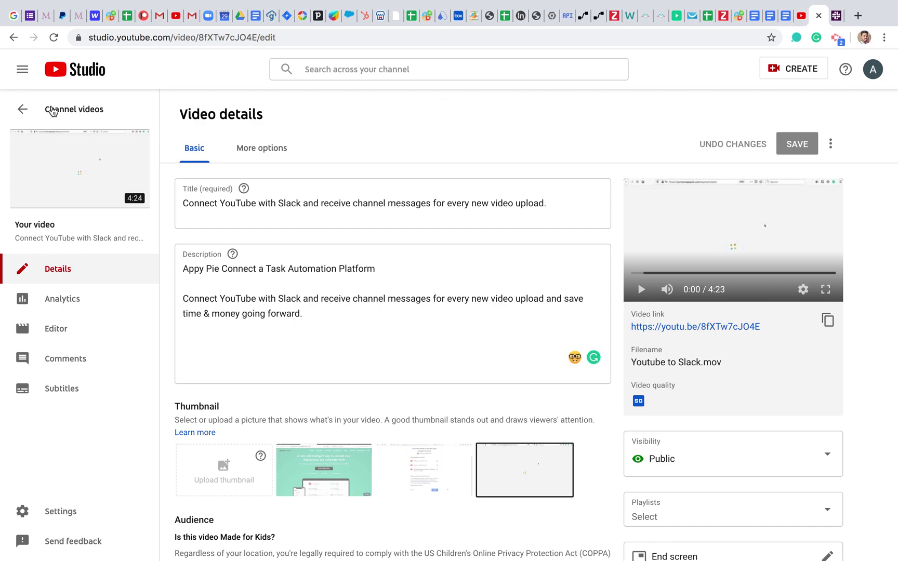
triple_click(308, 203)
key(super+c)
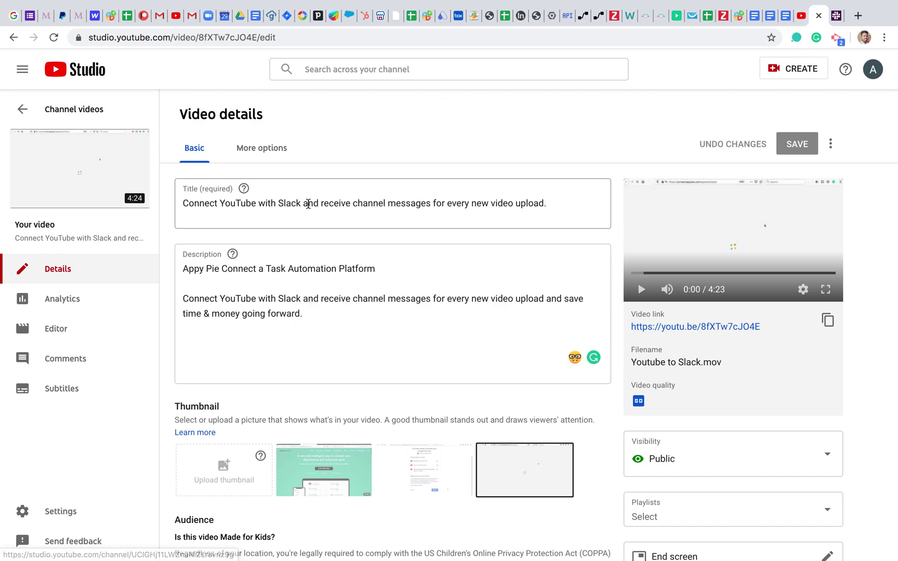
click(443, 68)
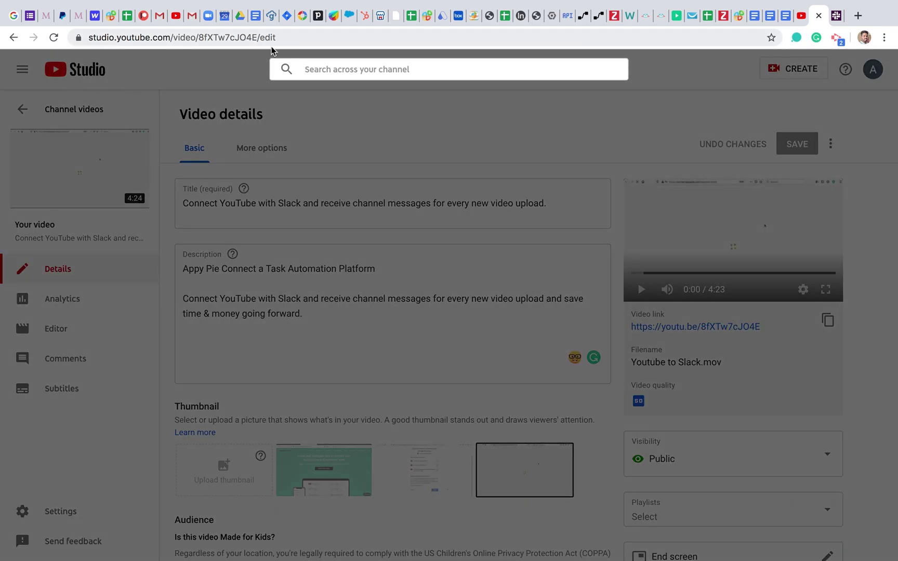
Step: Open youtube.com in a new browser tab
click(858, 15)
click(858, 16)
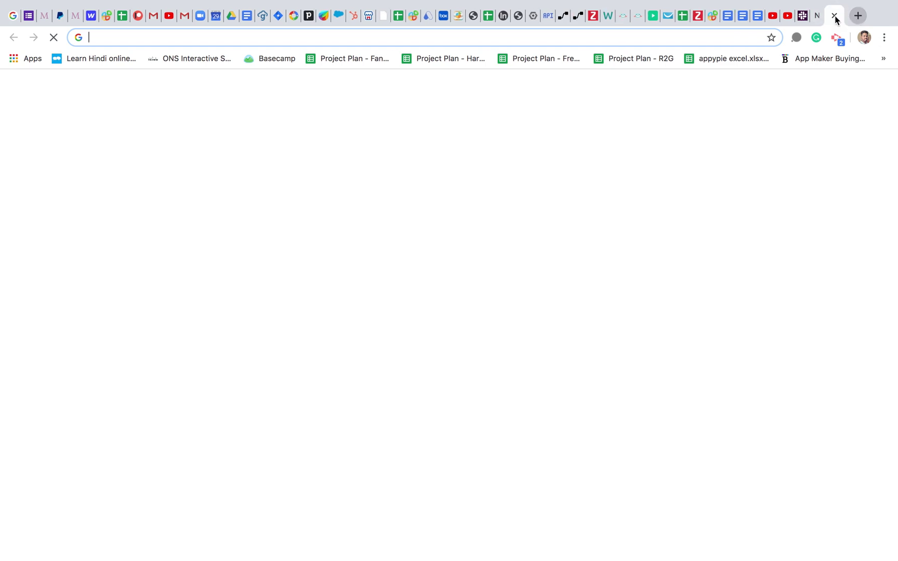
click(835, 17)
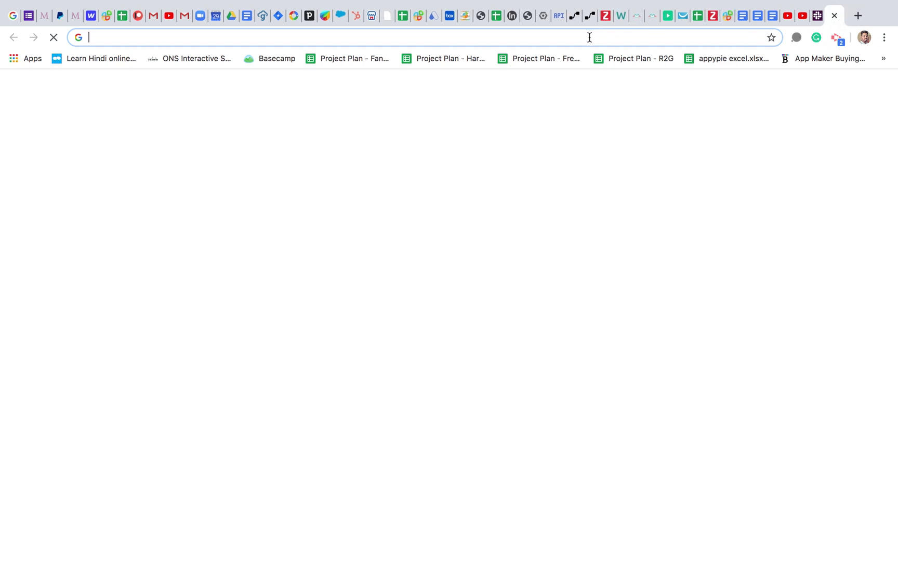
text(youtyu)
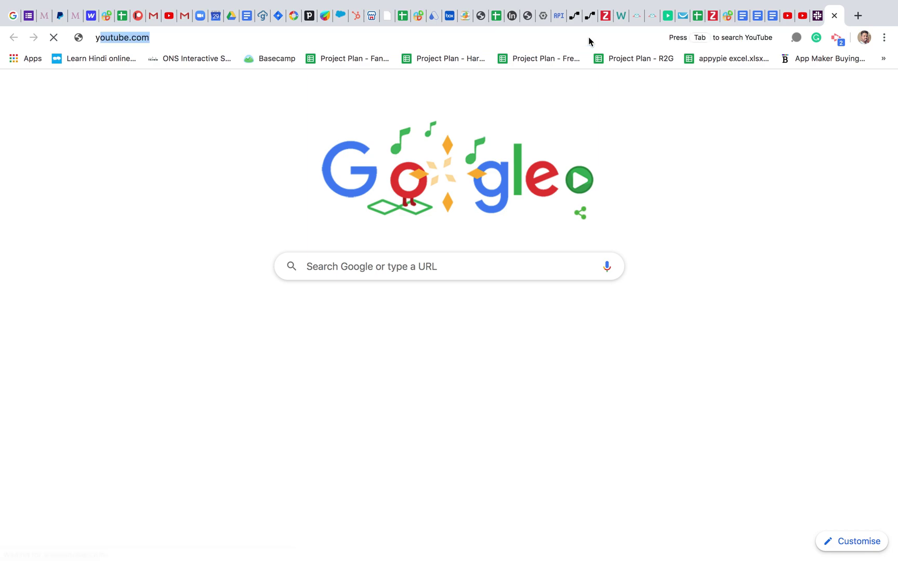
key(BackSpace)
key(BackSpace)
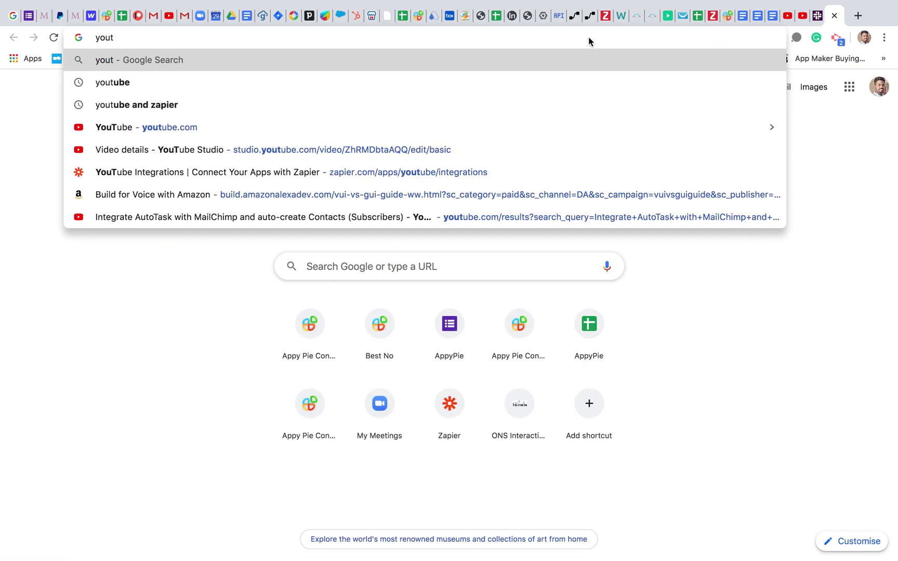
text(ube.com)
key(Return)
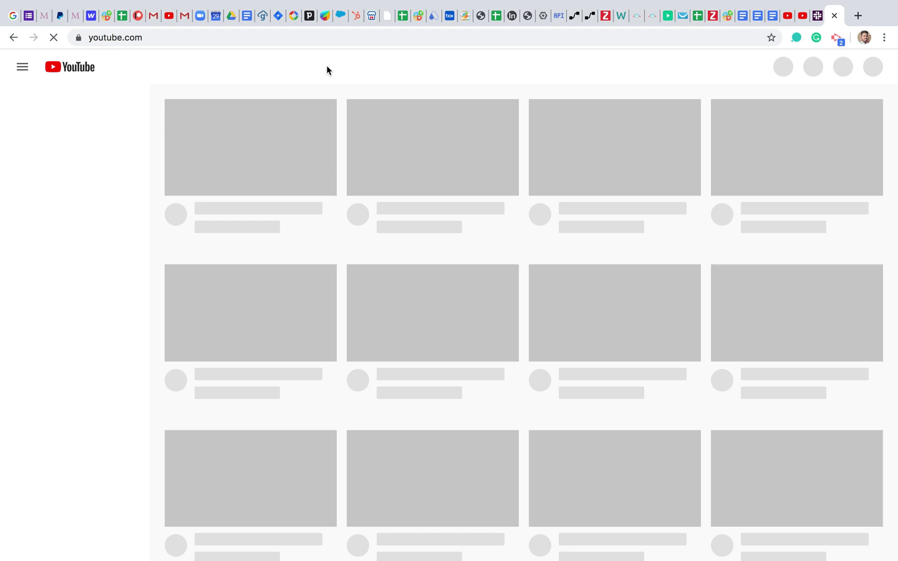
Step: Search YouTube for the copied video title, open the first result and pause it
click(337, 67)
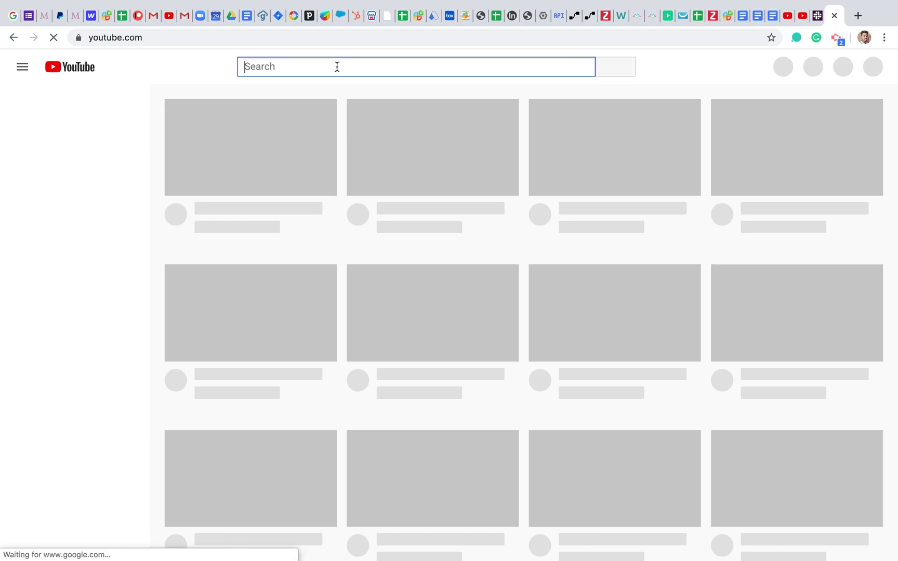
key(super+v)
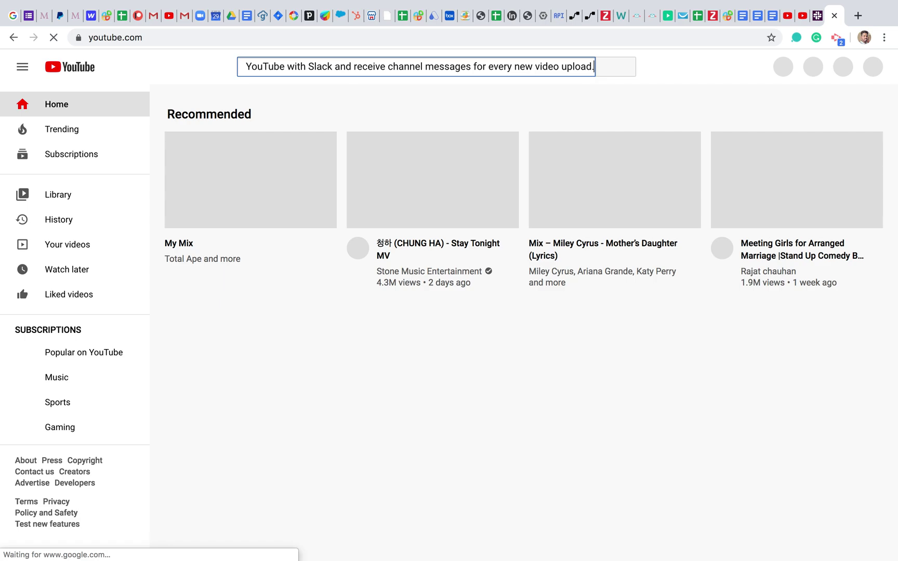
key(Return)
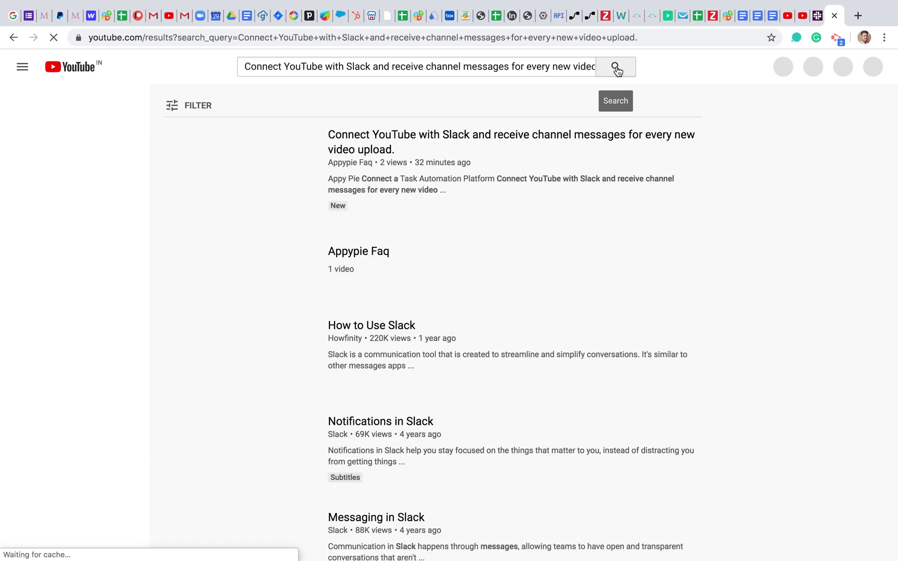
click(288, 177)
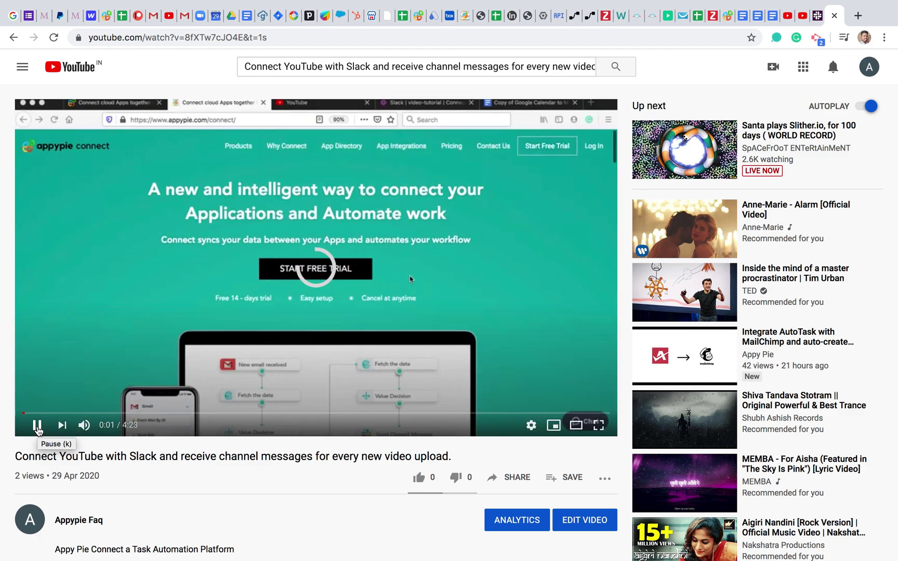
click(37, 427)
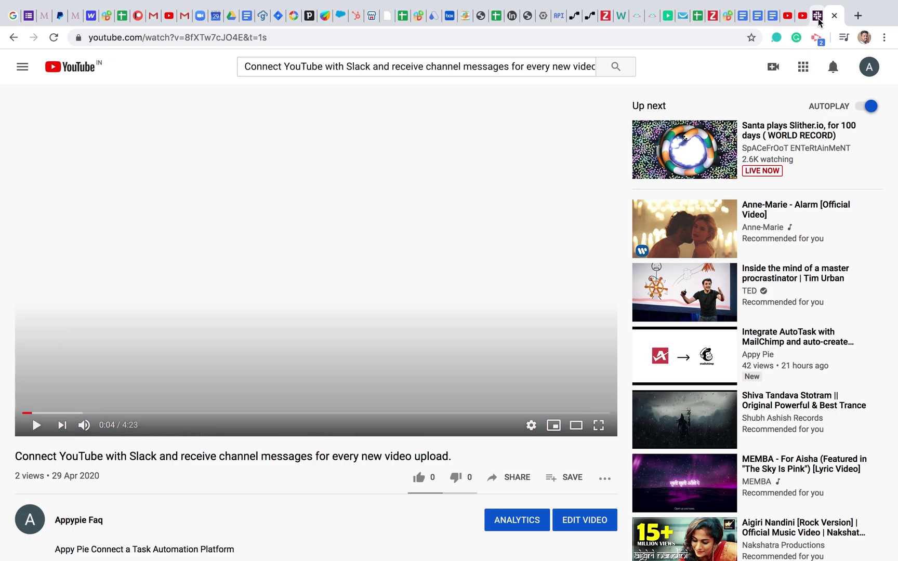
click(818, 19)
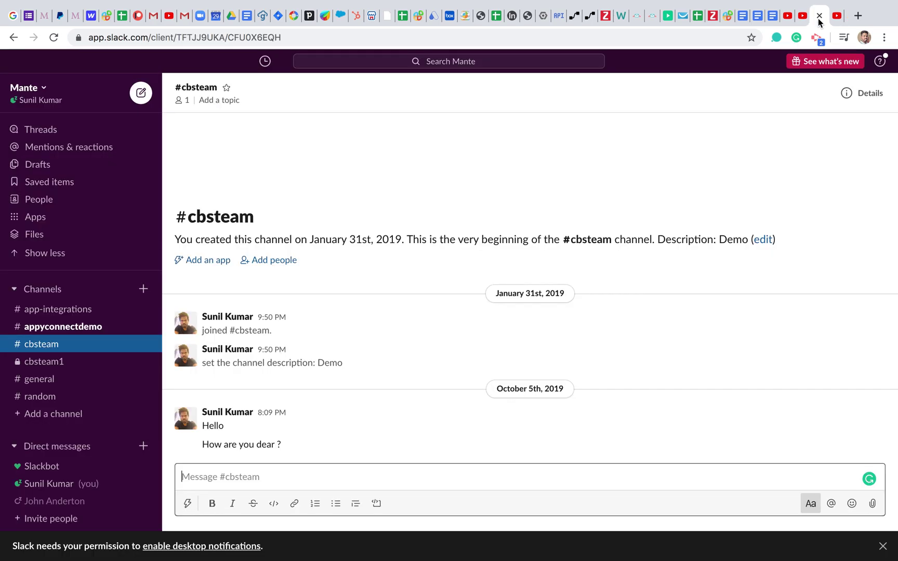
Step: Open #appyconnectdemo, find the Connect's new-video message and play its embedded video
click(81, 327)
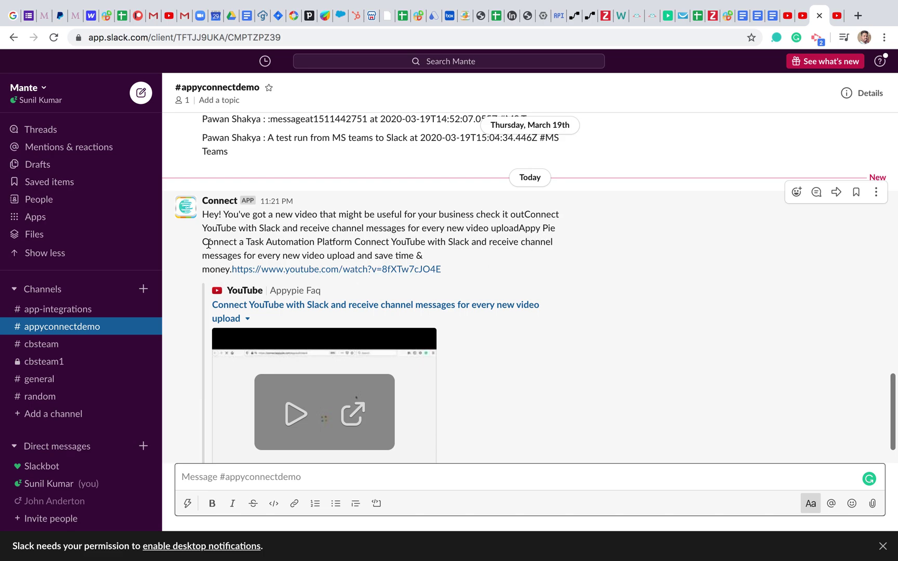
scroll(267, 236, down, 1)
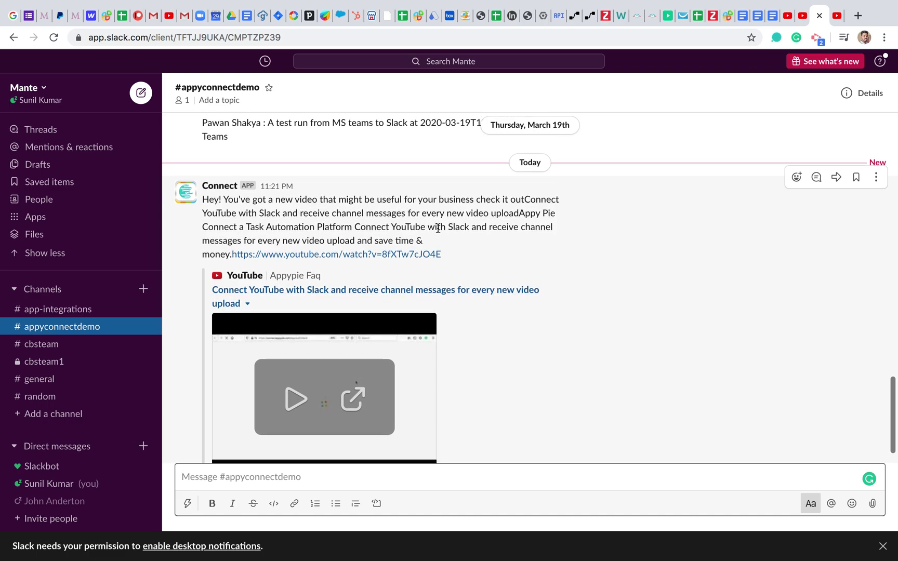
scroll(512, 240, down, 2)
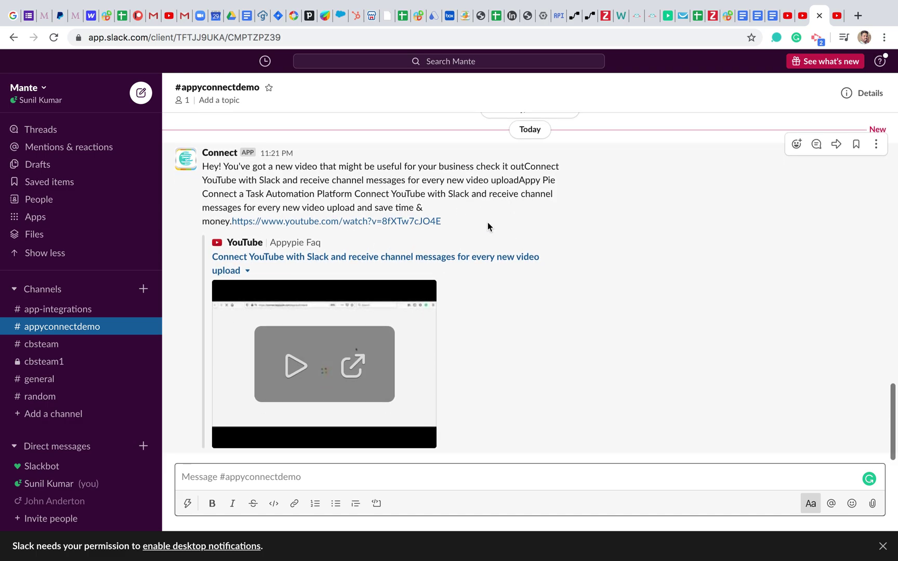
click(295, 369)
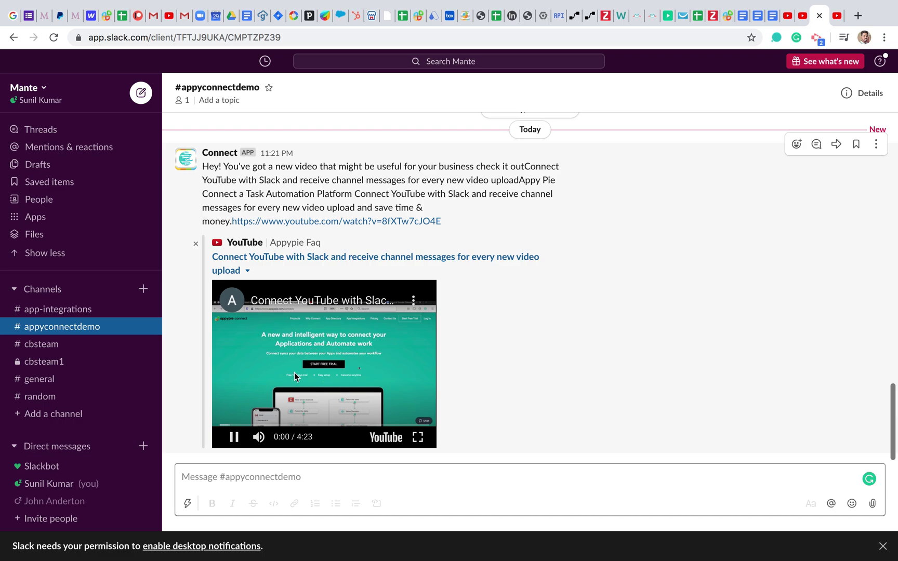
click(234, 438)
click(375, 358)
Step: Toggle the embedded video full screen and back, then open it on YouTube
click(417, 438)
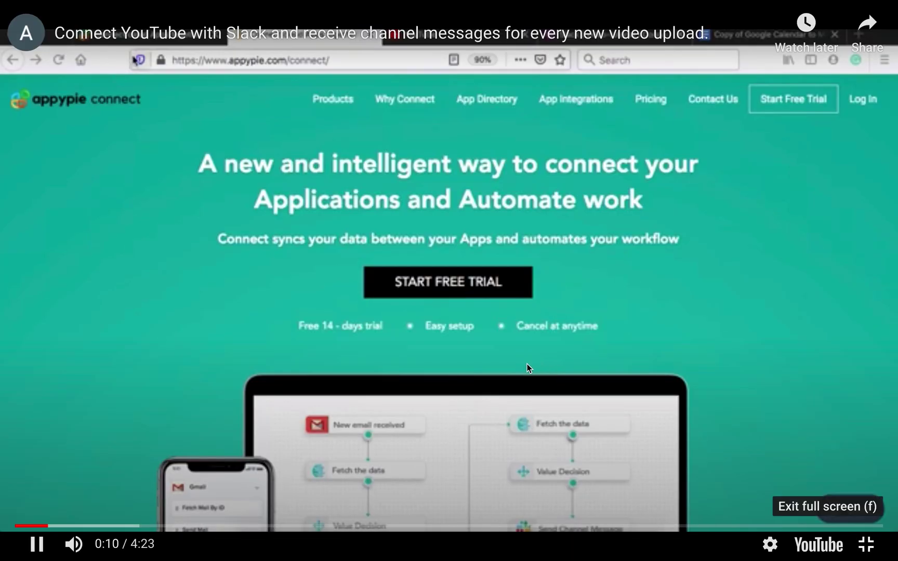
key(Escape)
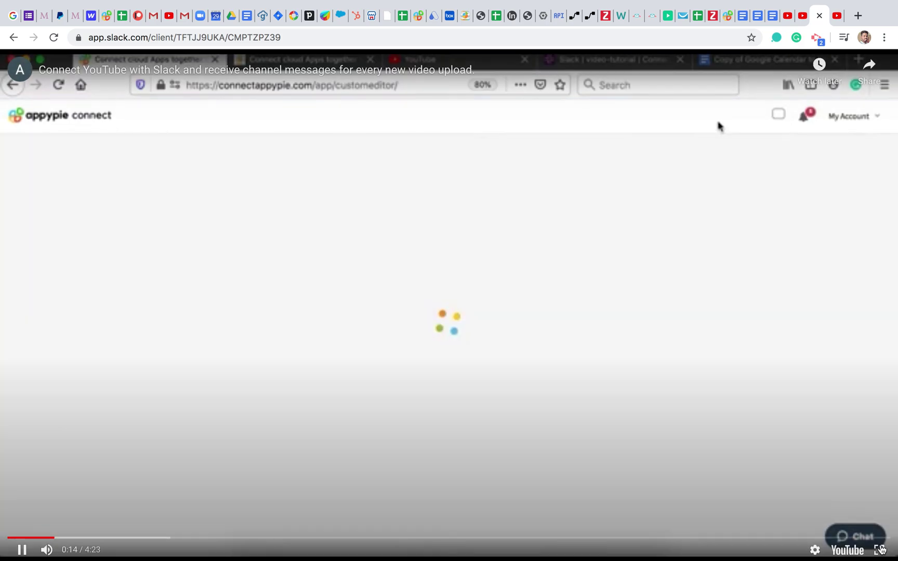
click(878, 550)
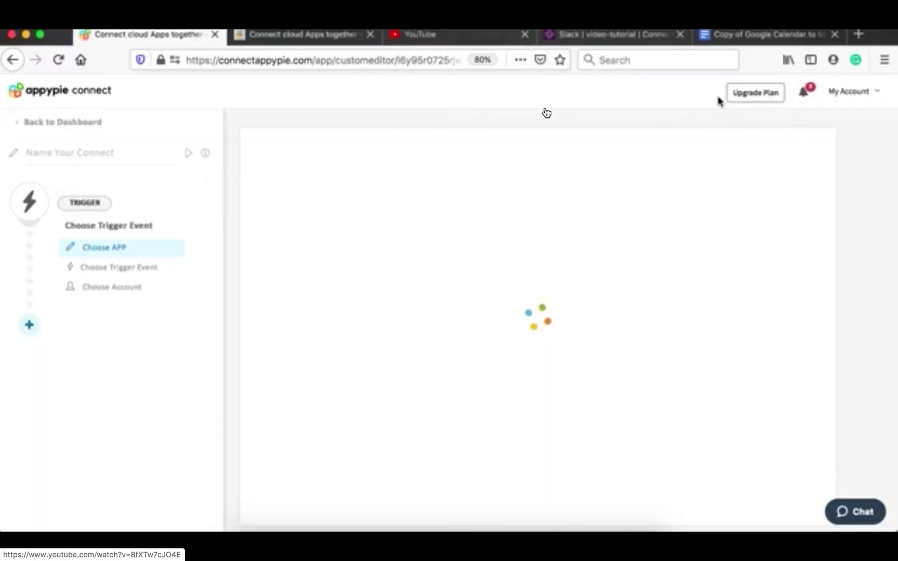
key(Escape)
click(468, 82)
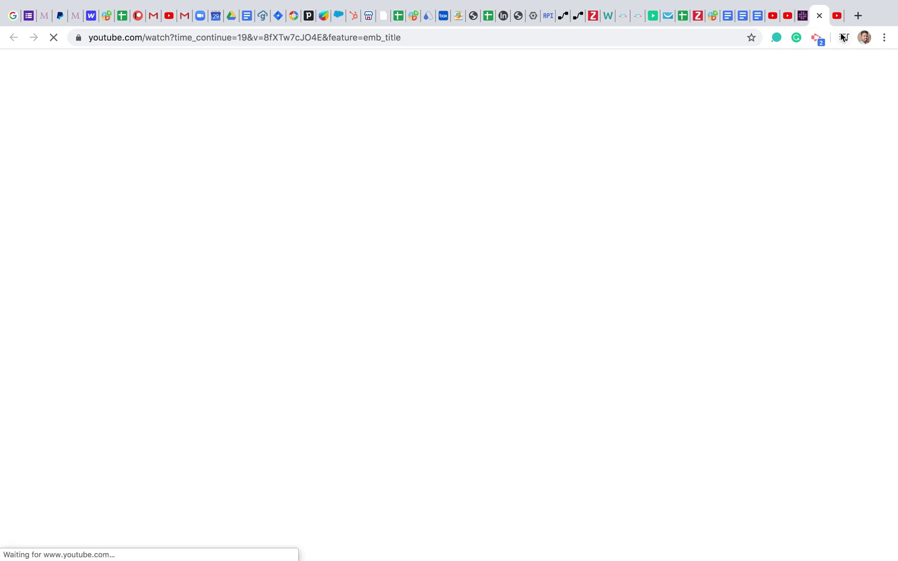
Step: Close the video tab, return to Appy Pie Connect and switch the YouTube-to-Slack Connect off
click(802, 16)
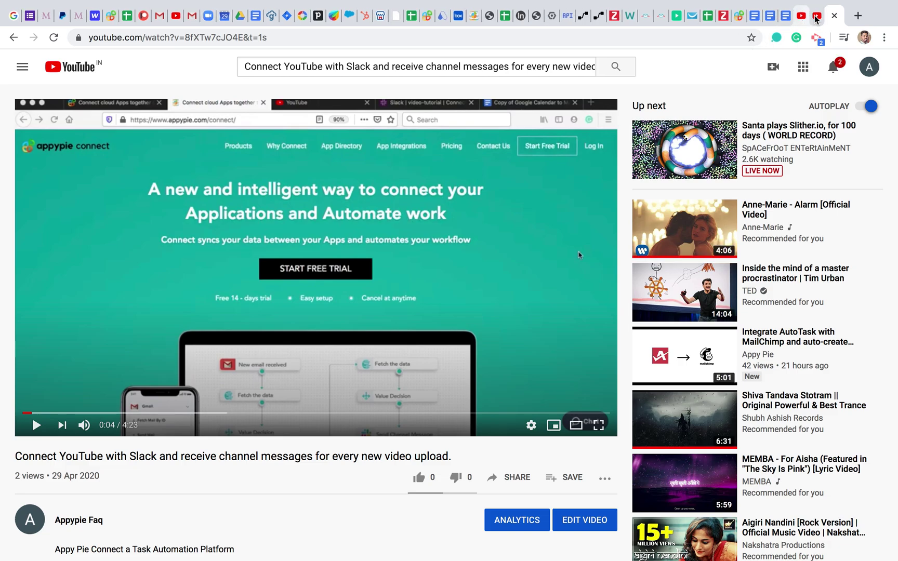
click(816, 17)
click(741, 16)
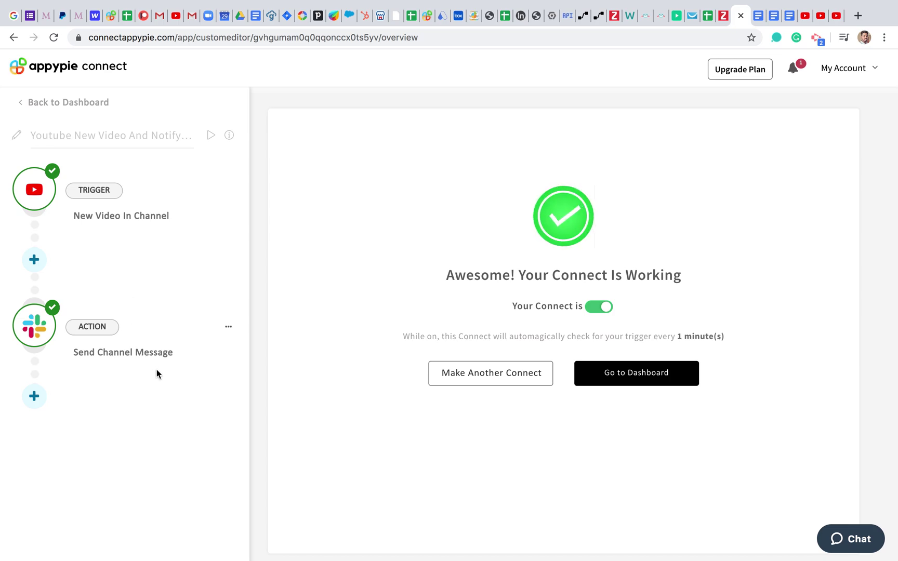
click(595, 306)
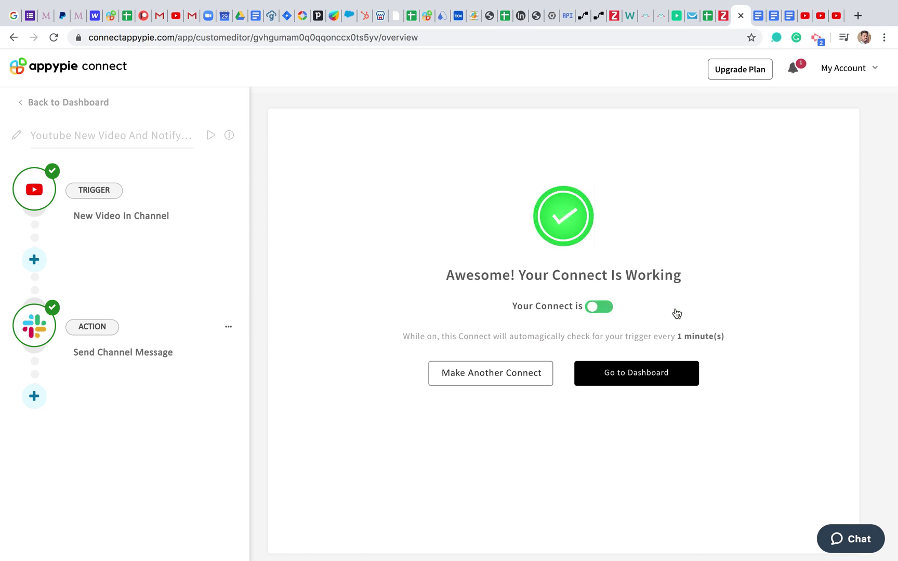